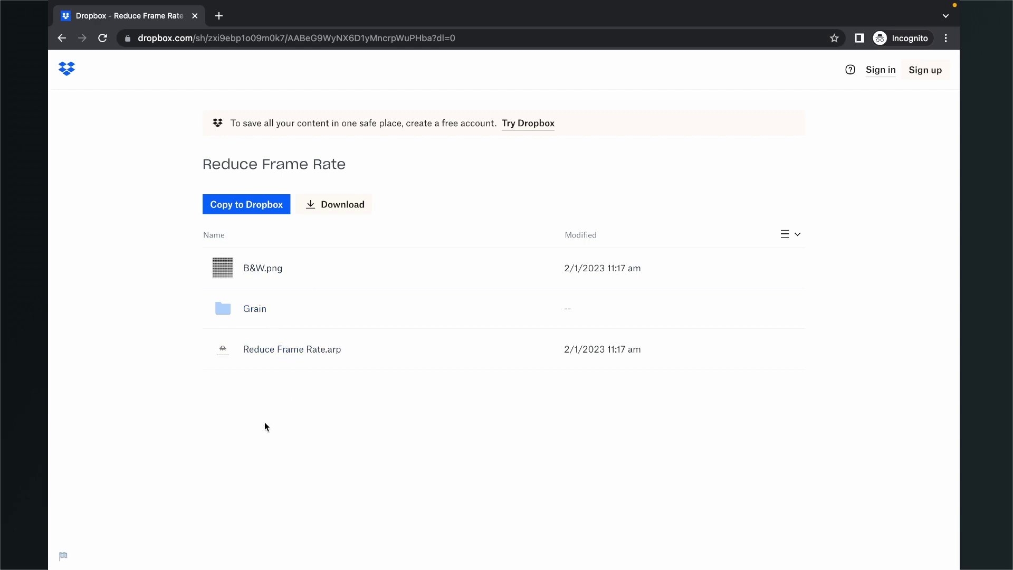
Switch to the Spark AR project and import Reduce Frame Rate.arp from the computer as a patch asset
key(ctrl+Left)
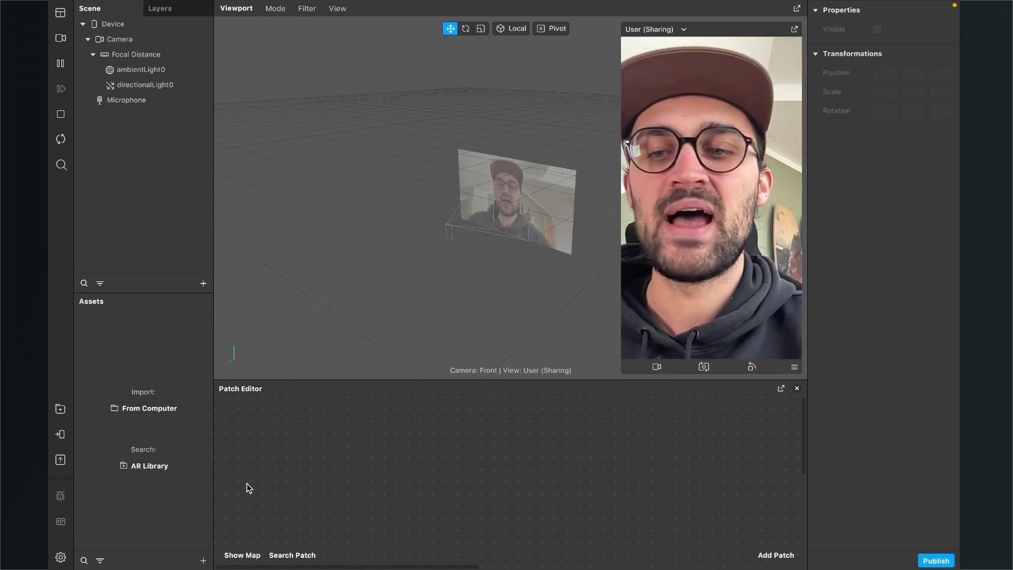
click(202, 559)
mouse_move(259, 381)
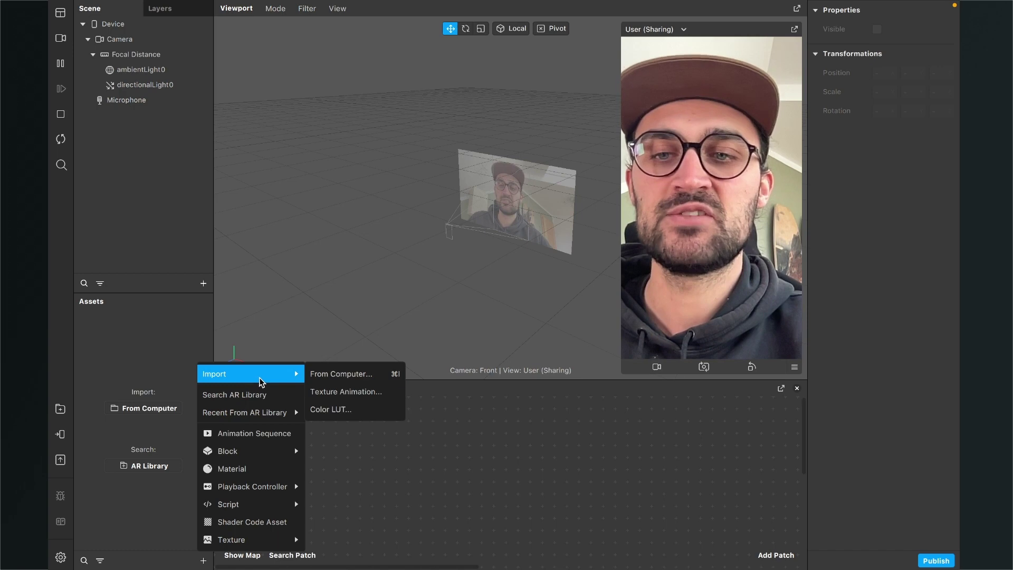
click(331, 378)
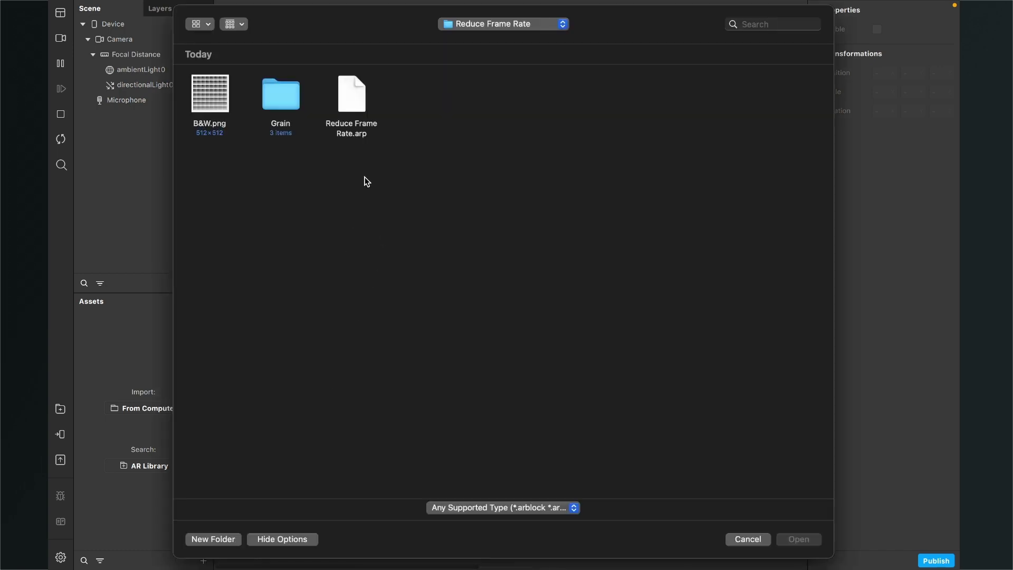
click(359, 114)
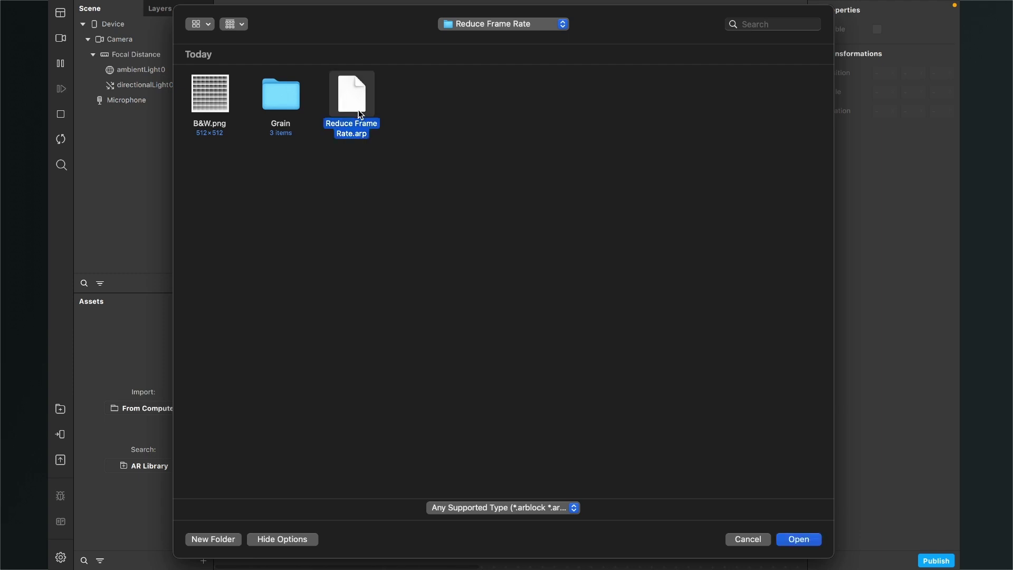
click(807, 539)
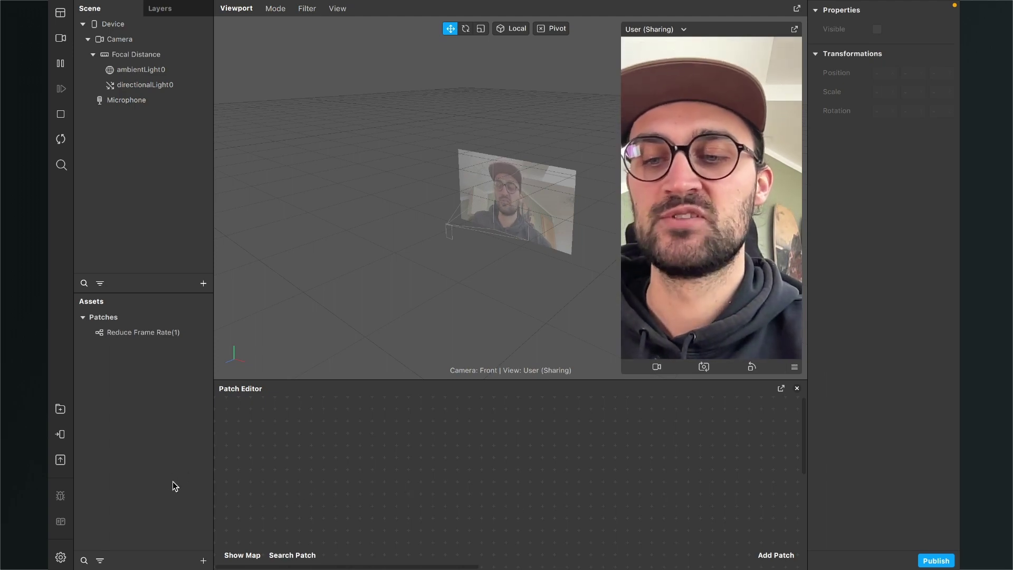
Import B&W.png from the Reduce Frame Rate folder as a color LUT
click(203, 560)
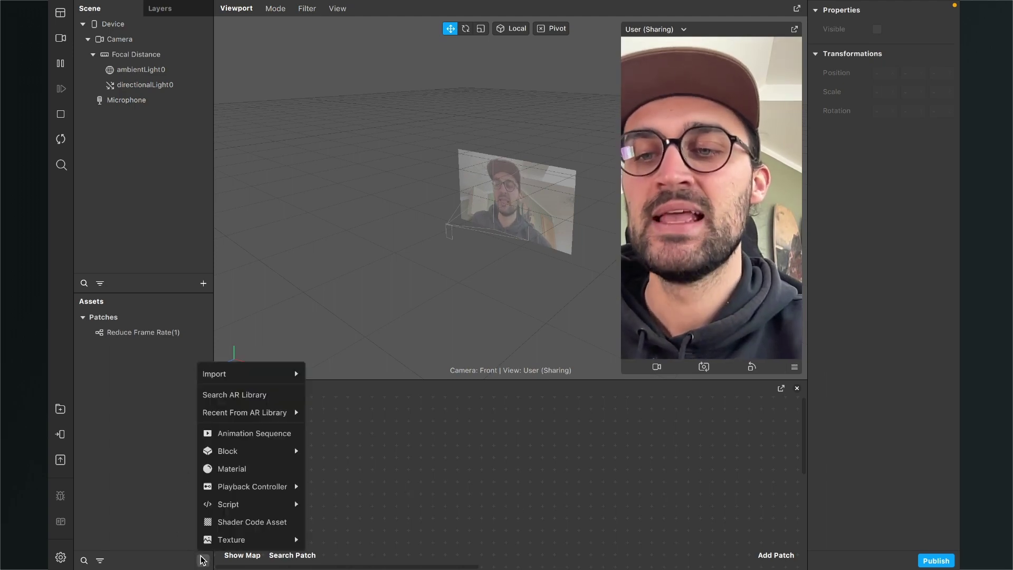
mouse_move(260, 370)
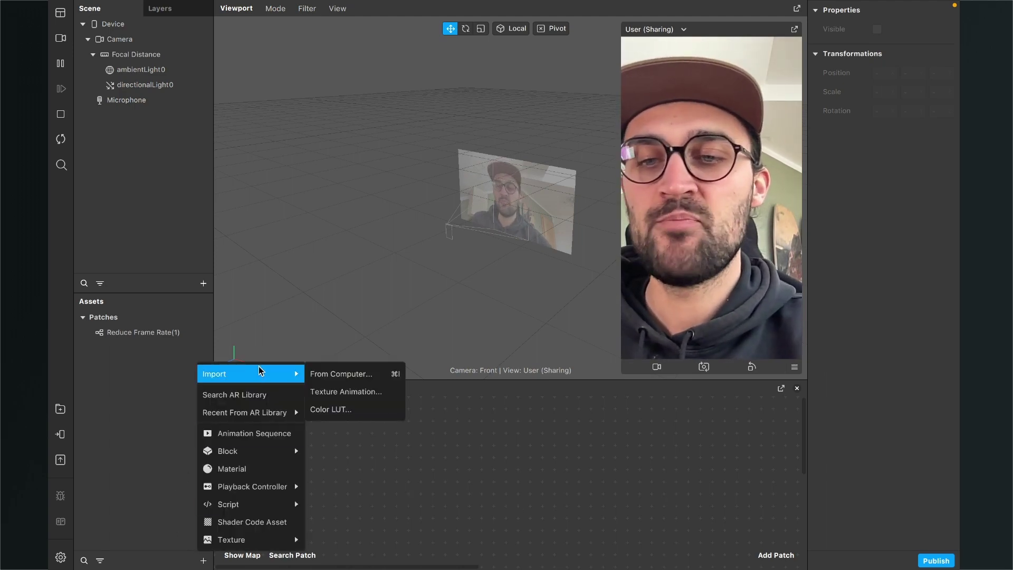
click(355, 415)
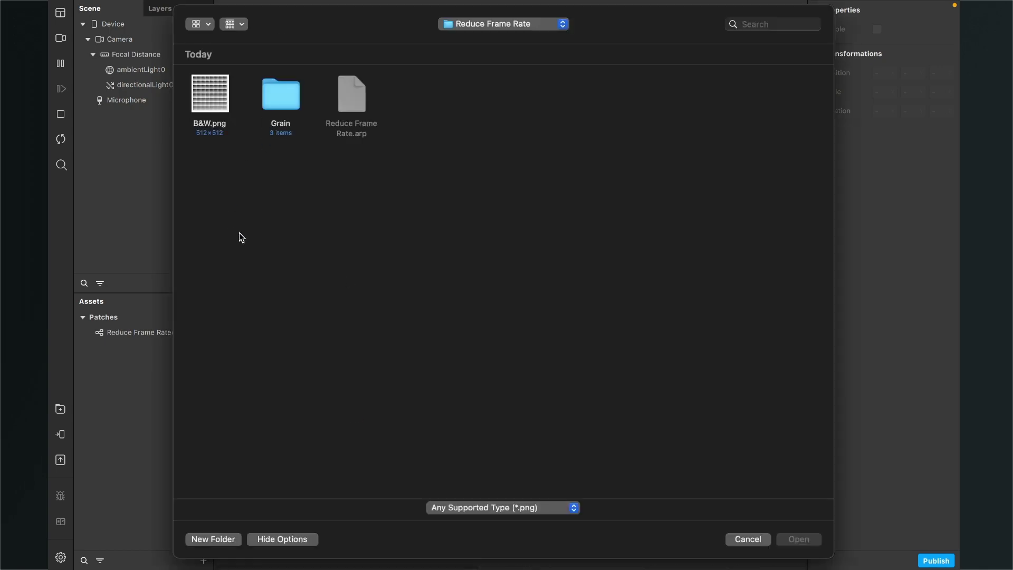
click(212, 112)
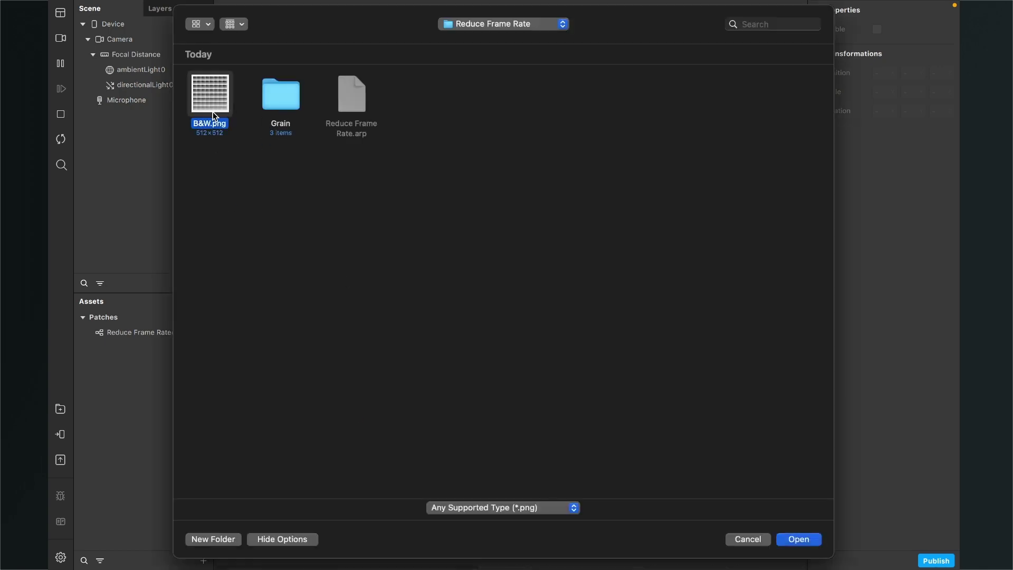
click(800, 545)
click(176, 457)
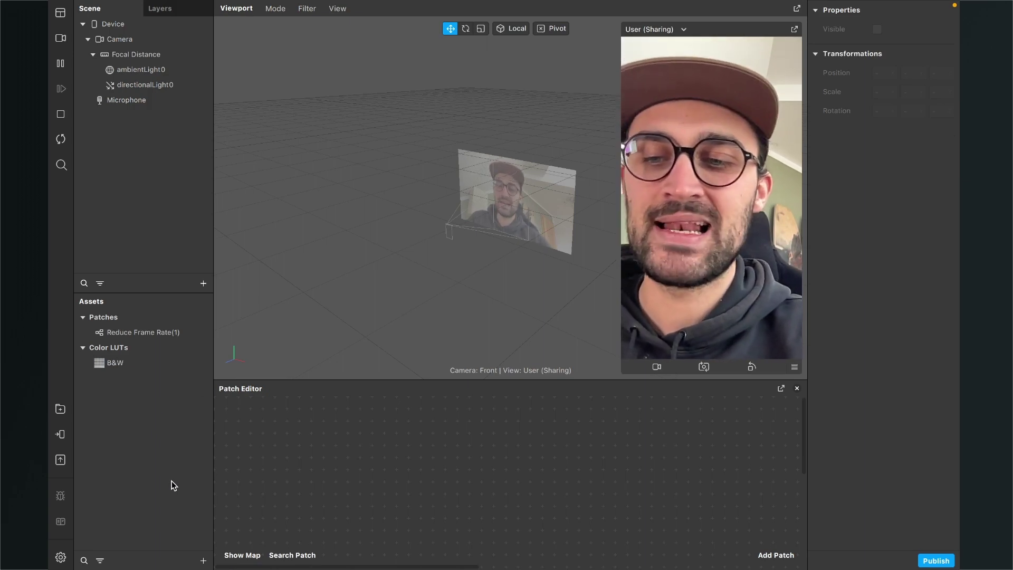
Create an animation sequence asset and name it Grain
click(204, 560)
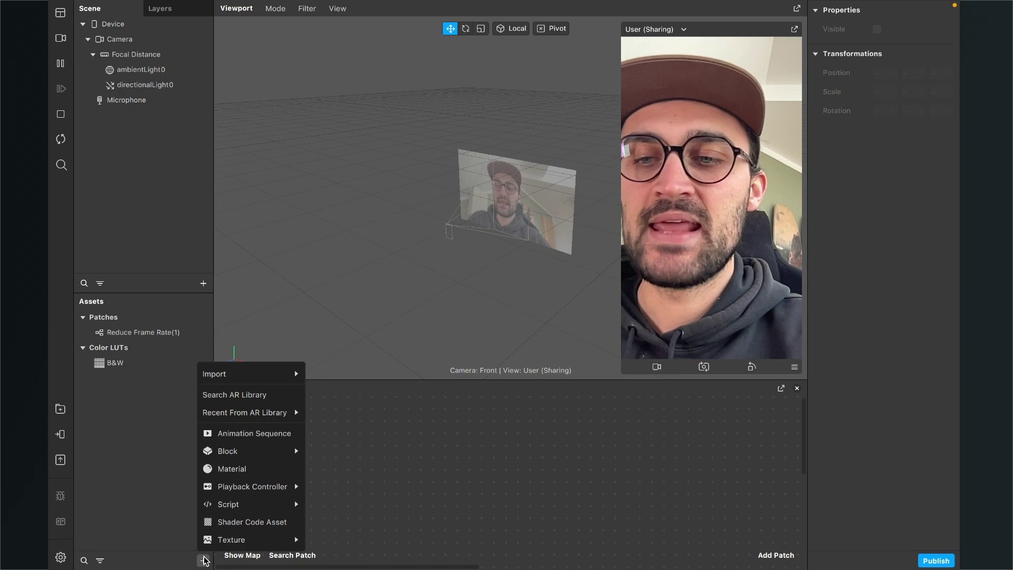
click(247, 436)
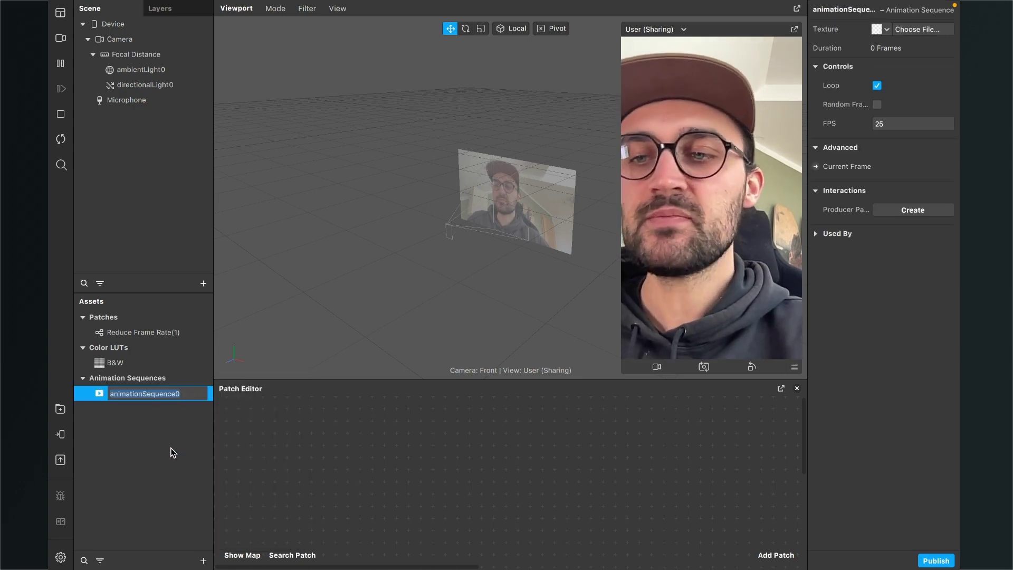
text(Grain)
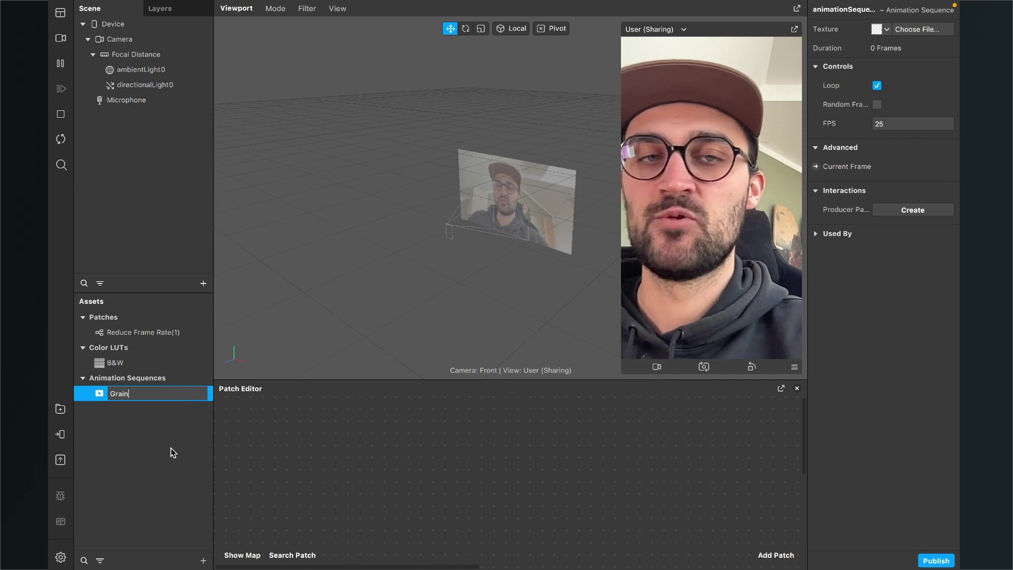
key(Return)
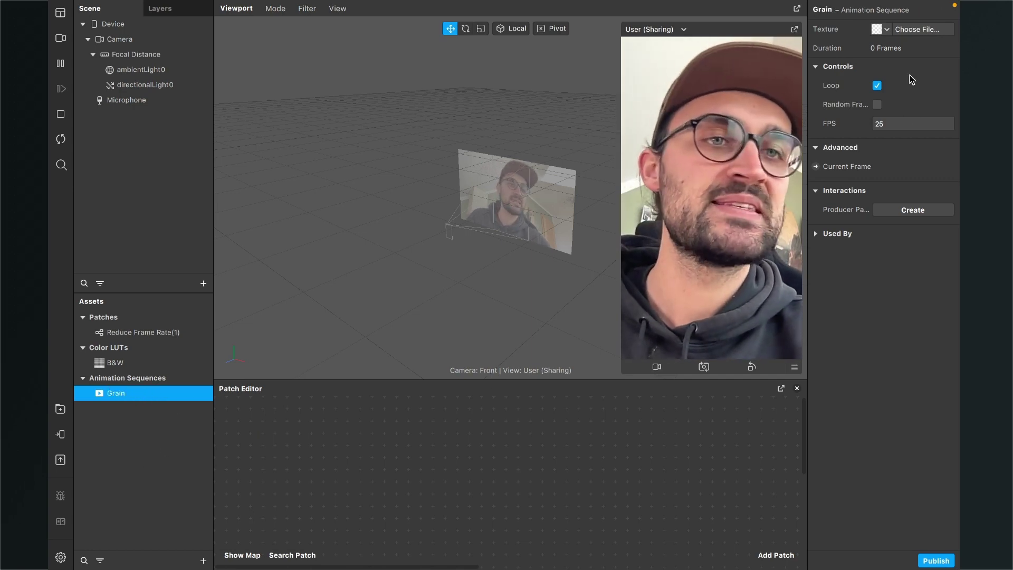
Assign Grain01.jpg, Grain02.jpg and Grain03.jpg from the Grain folder as the Grain animation sequence's texture
click(917, 30)
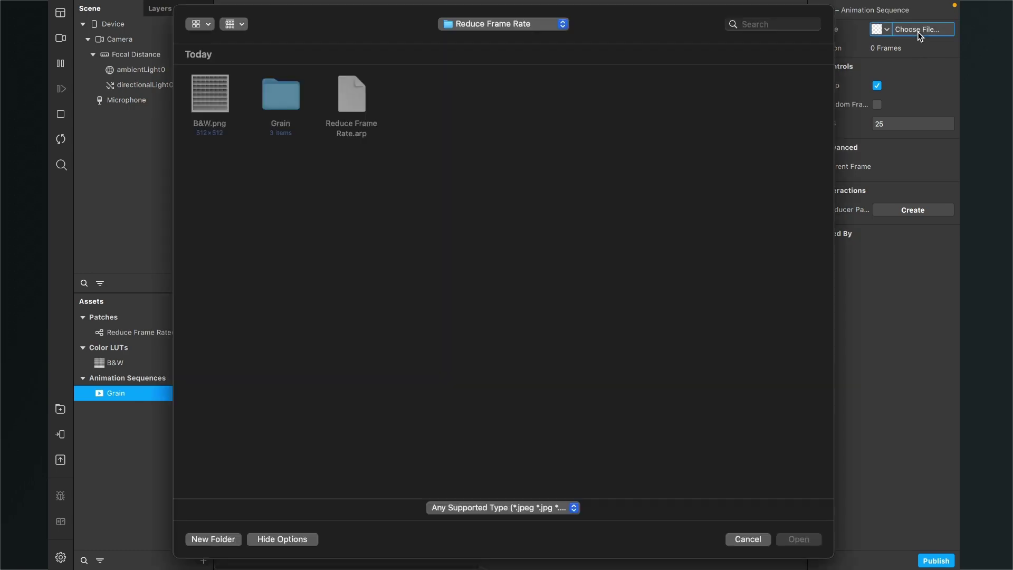
double_click(282, 94)
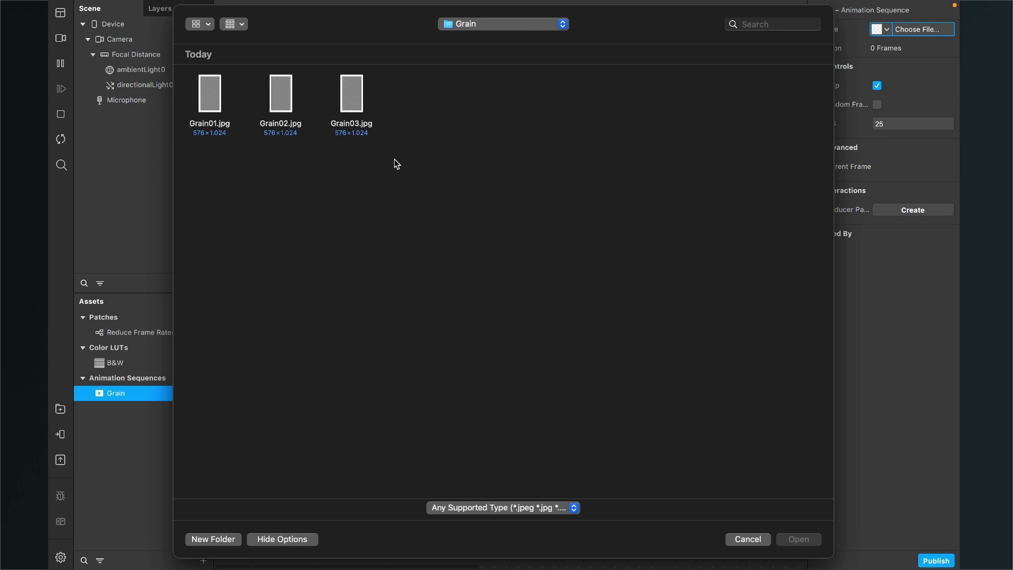
drag(318, 158, 204, 87)
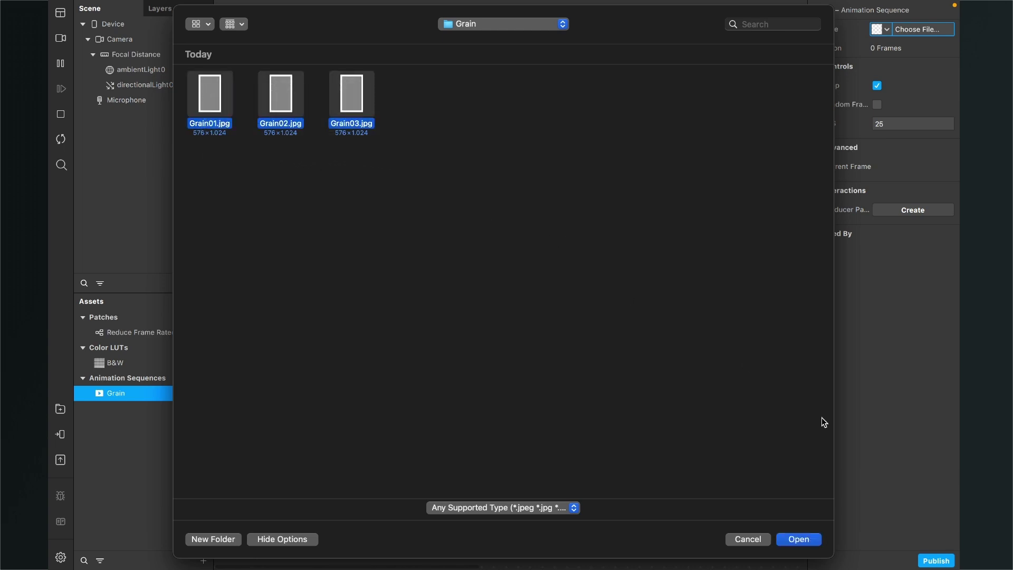
click(807, 537)
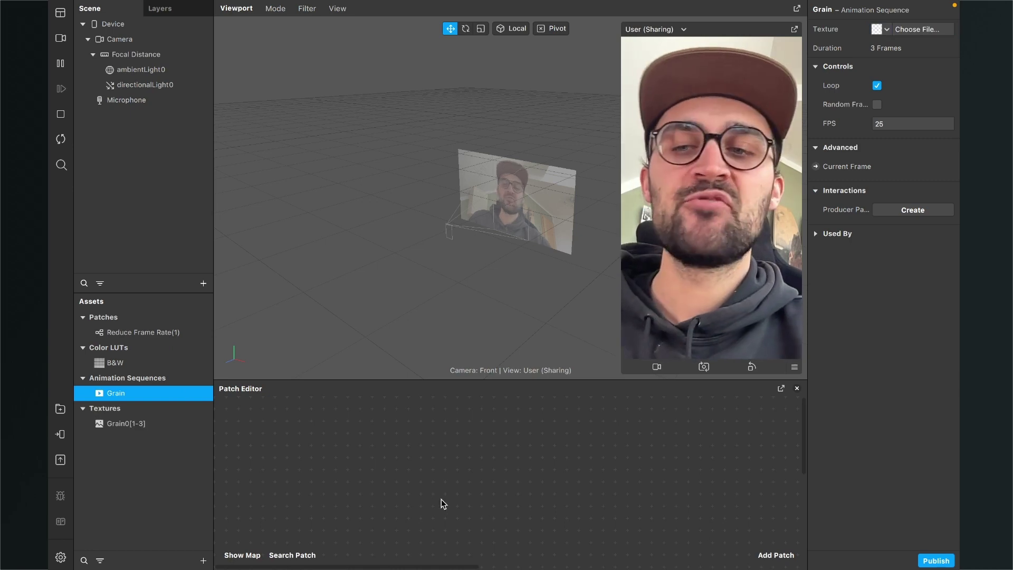
click(156, 450)
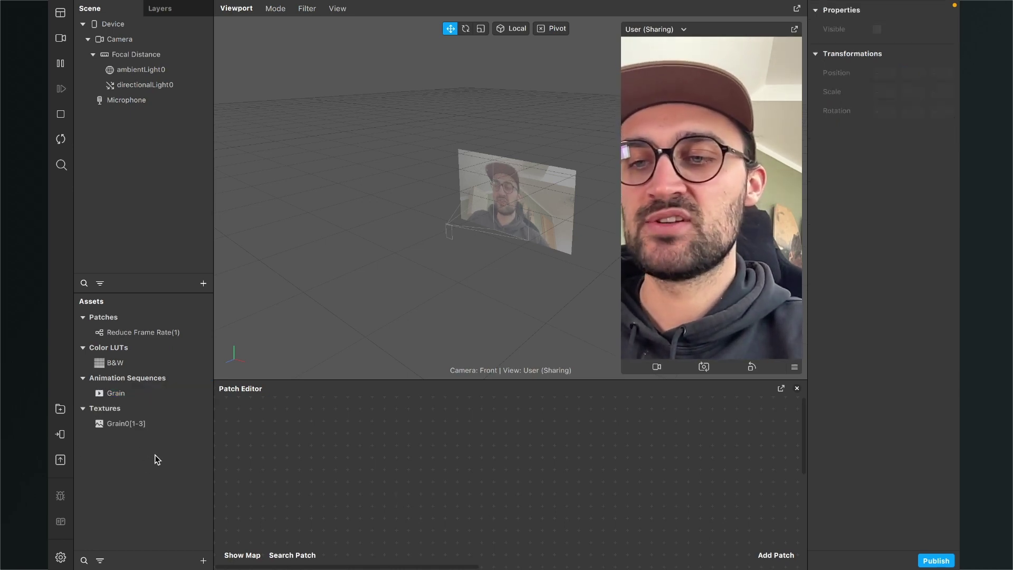
Set the compression of the Grain0[1-3] texture to None for iOS, Android and Older Android
click(127, 423)
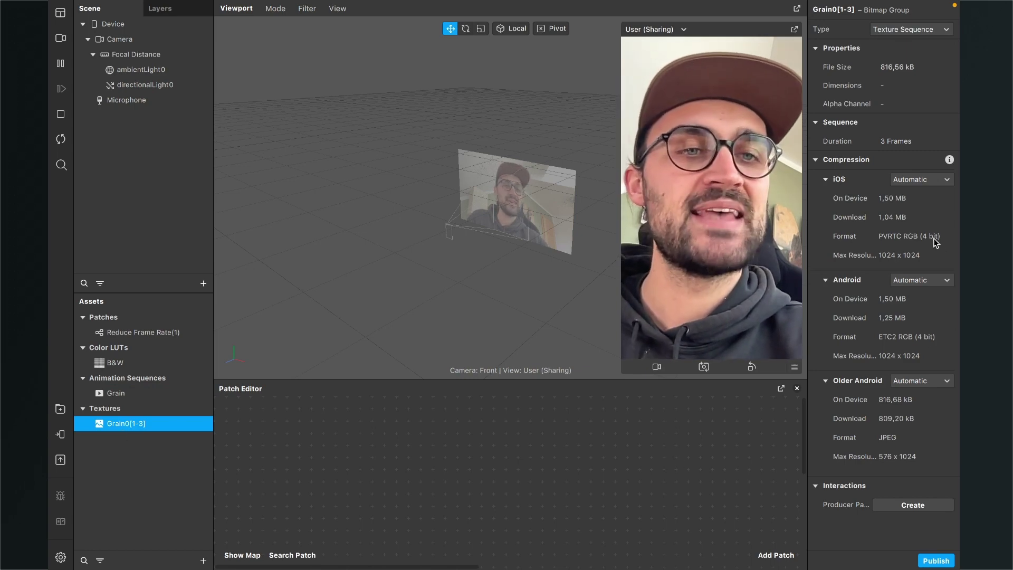
click(921, 180)
click(887, 206)
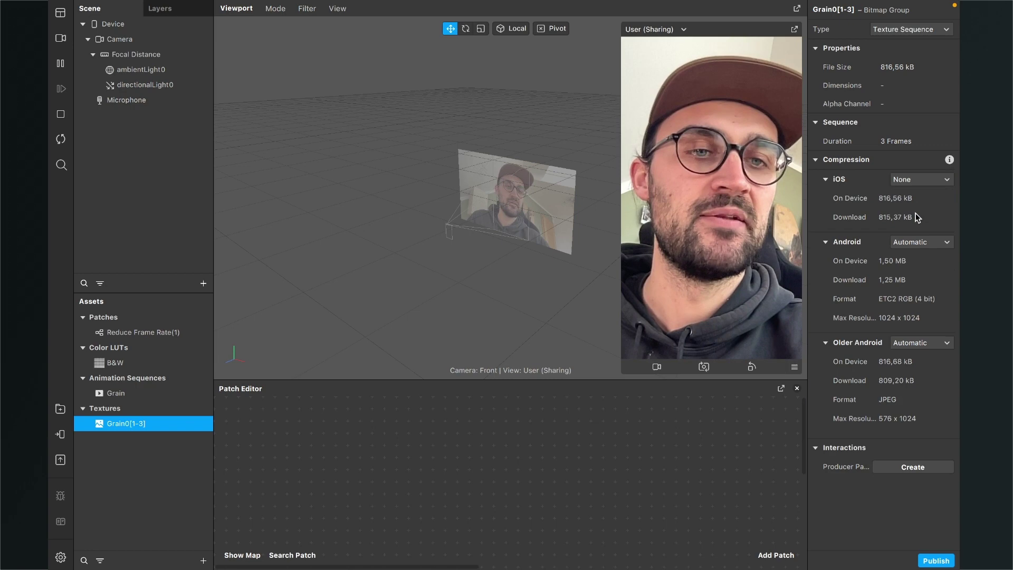
click(911, 243)
click(913, 268)
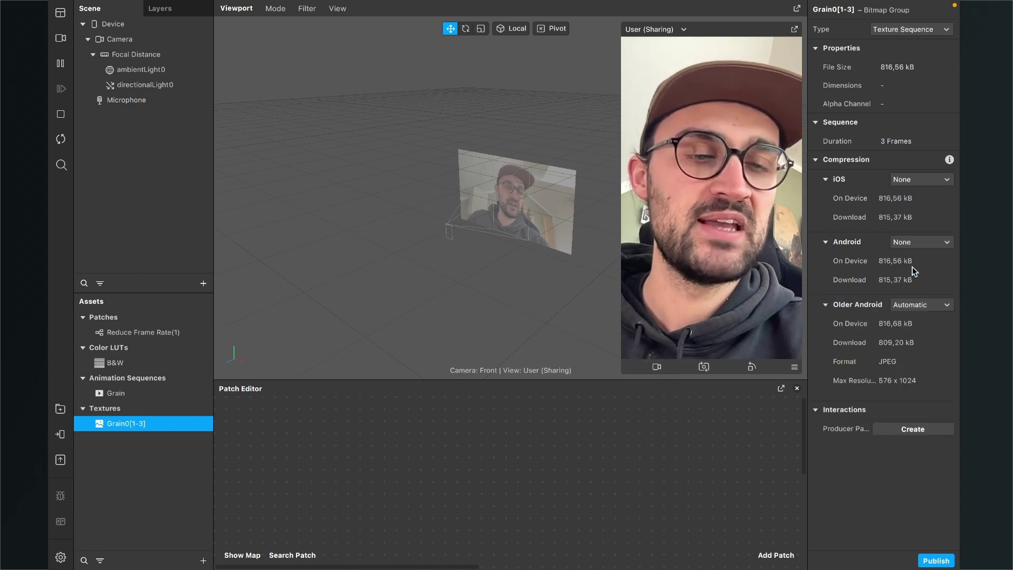
click(913, 303)
click(915, 333)
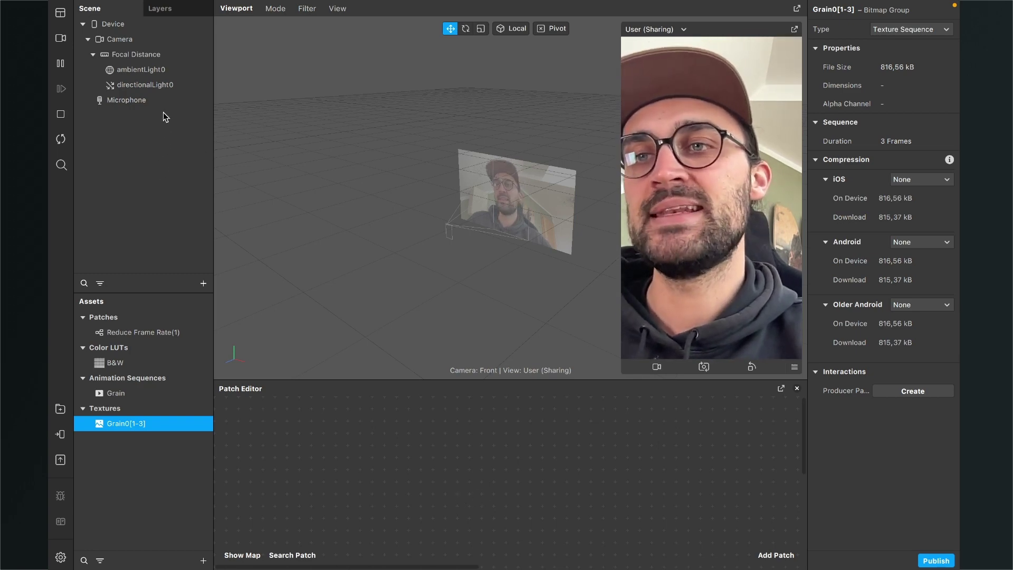
Extract the camera's texture and place it as a patch in an enlarged Patch Editor
click(118, 42)
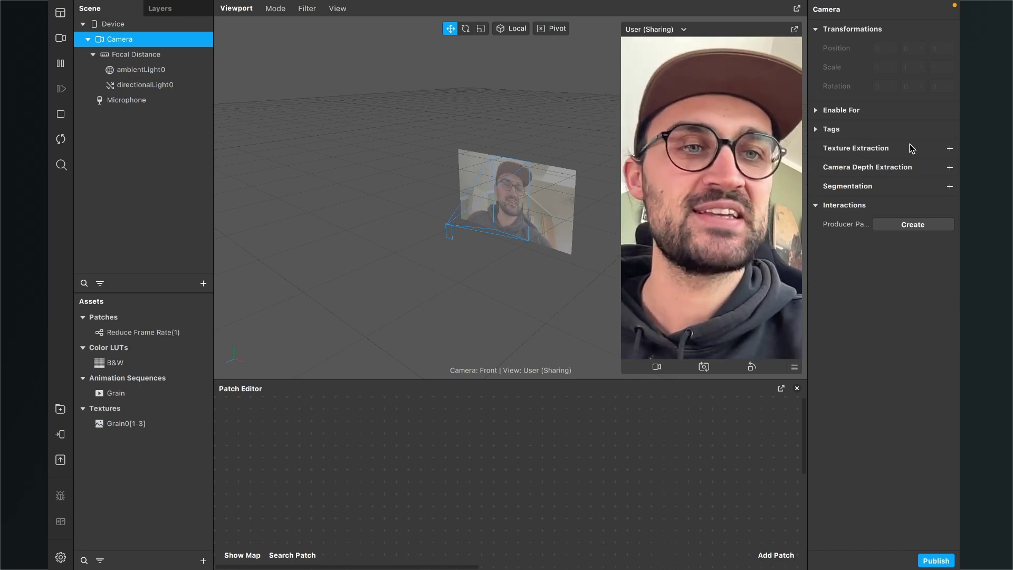
click(950, 150)
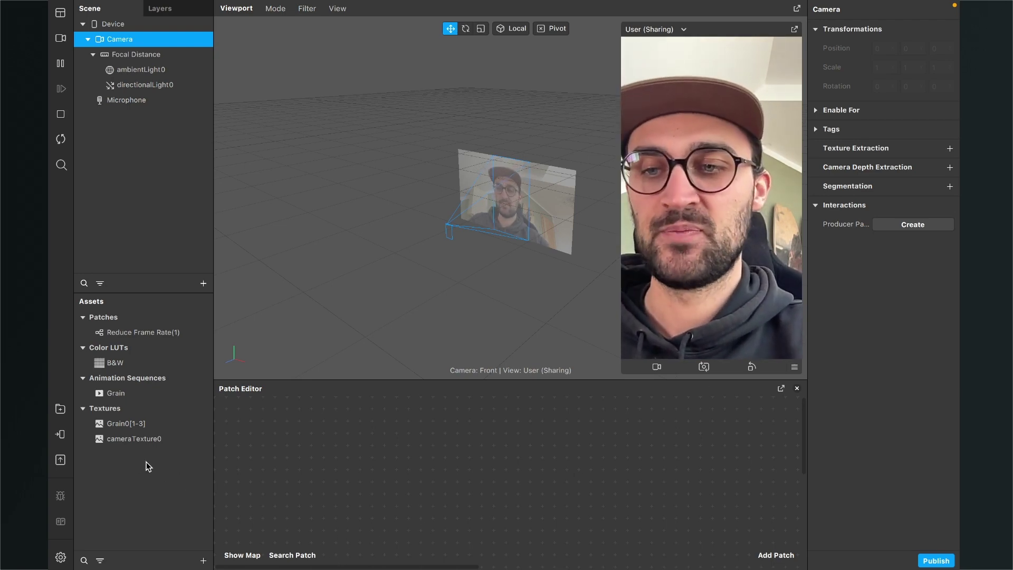
click(132, 440)
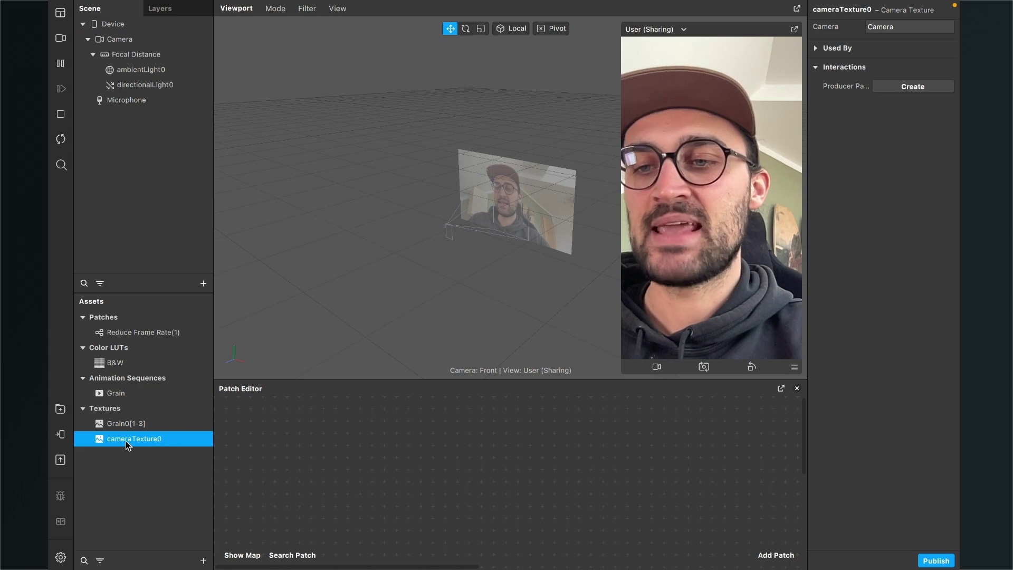
drag(126, 442, 360, 441)
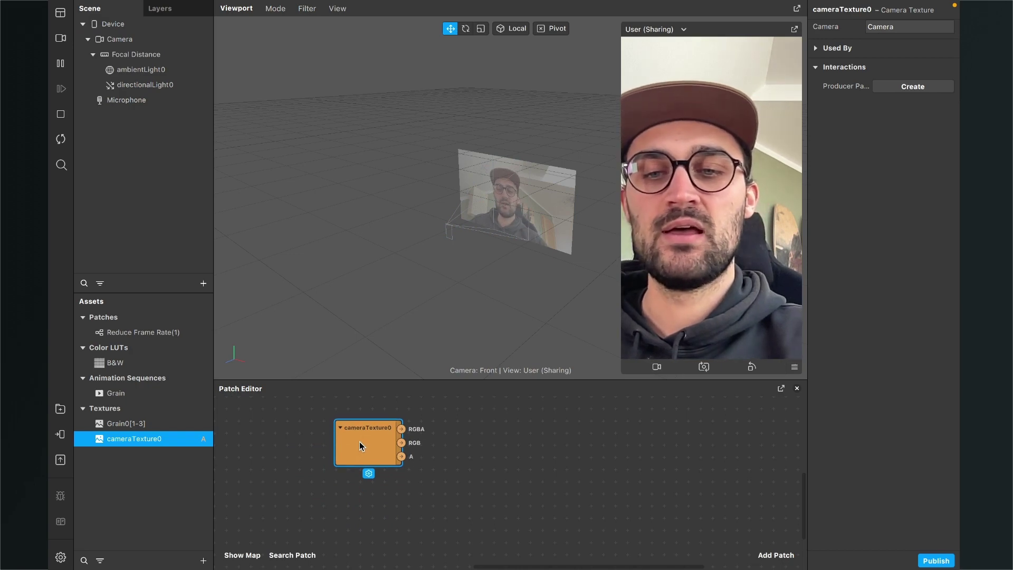
scroll(350, 446, up, 3)
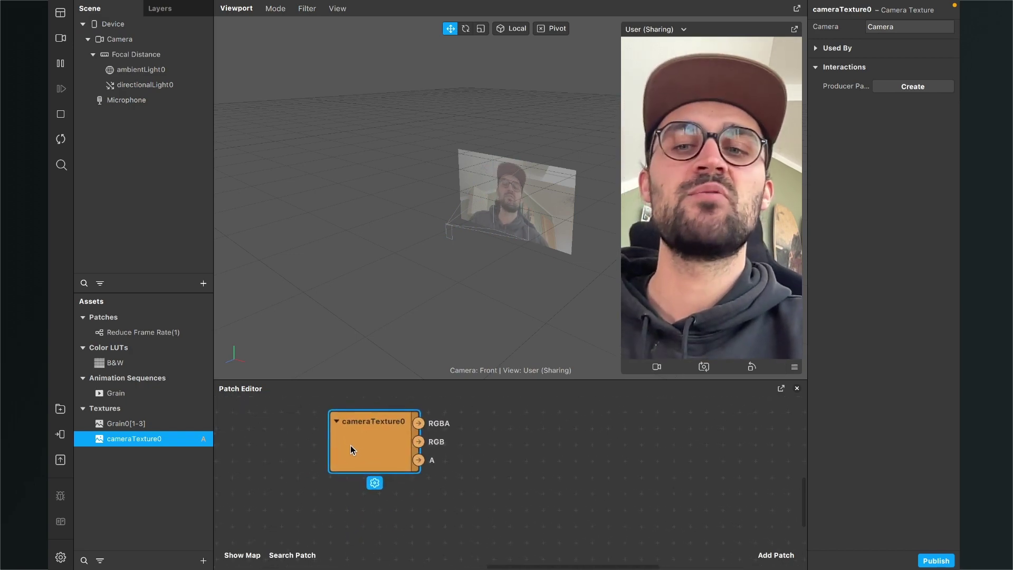
drag(414, 380, 423, 253)
drag(378, 326, 385, 383)
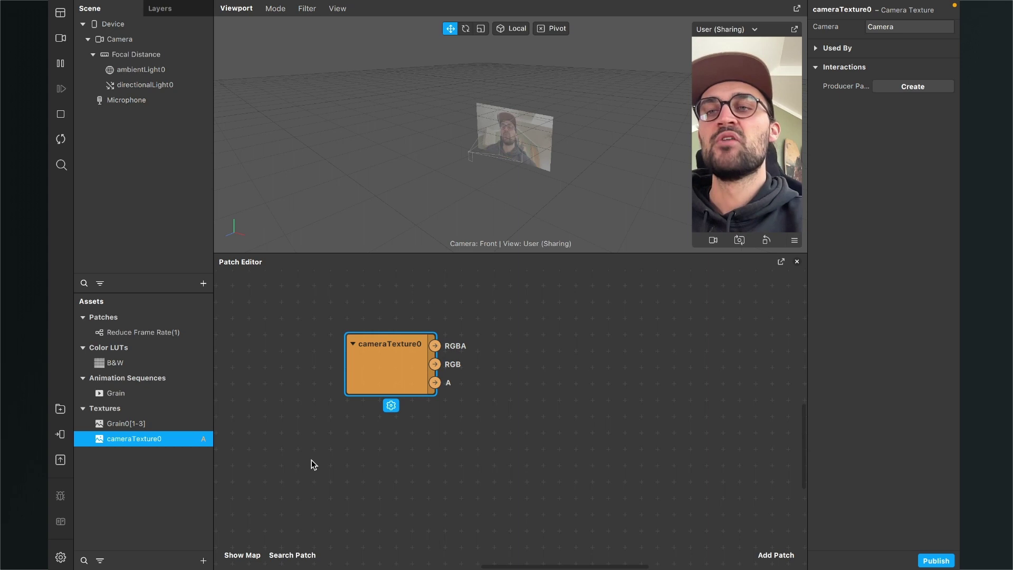
Add a Rectangle object to the scene
click(203, 284)
text(Rec)
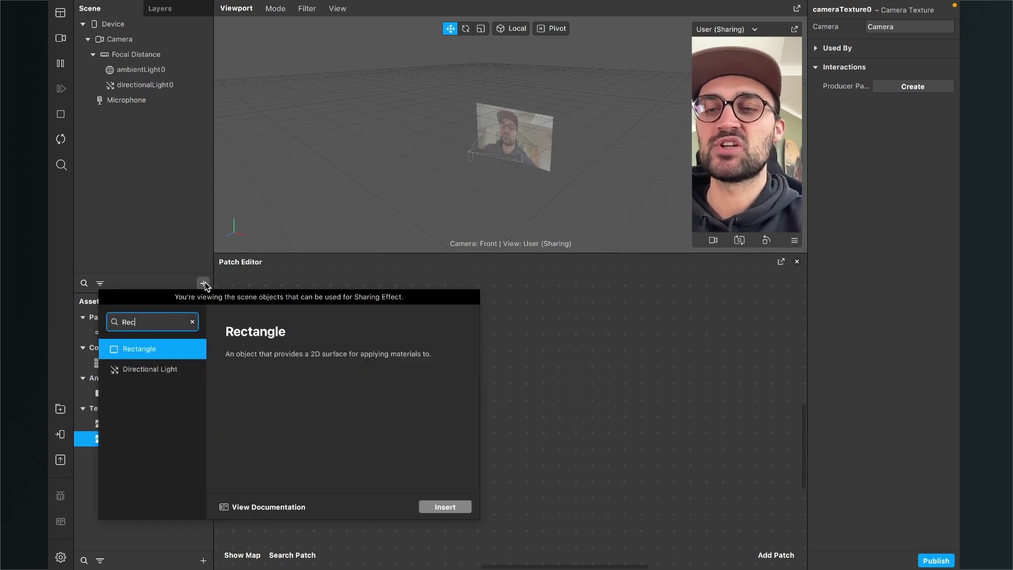
key(Return)
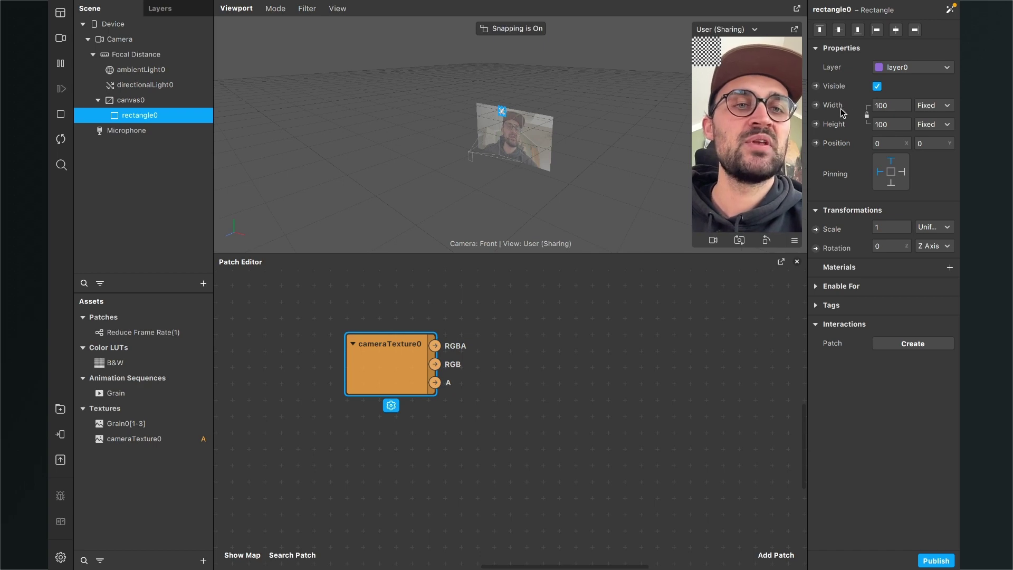
Make the rectangle fill the full width and height of the canvas
click(934, 105)
click(892, 125)
click(933, 124)
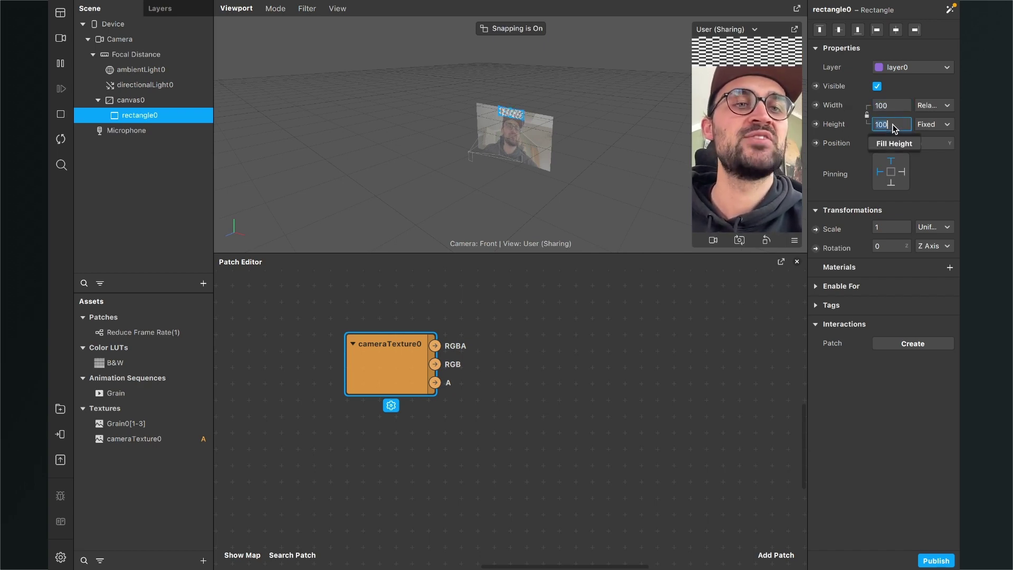
click(892, 139)
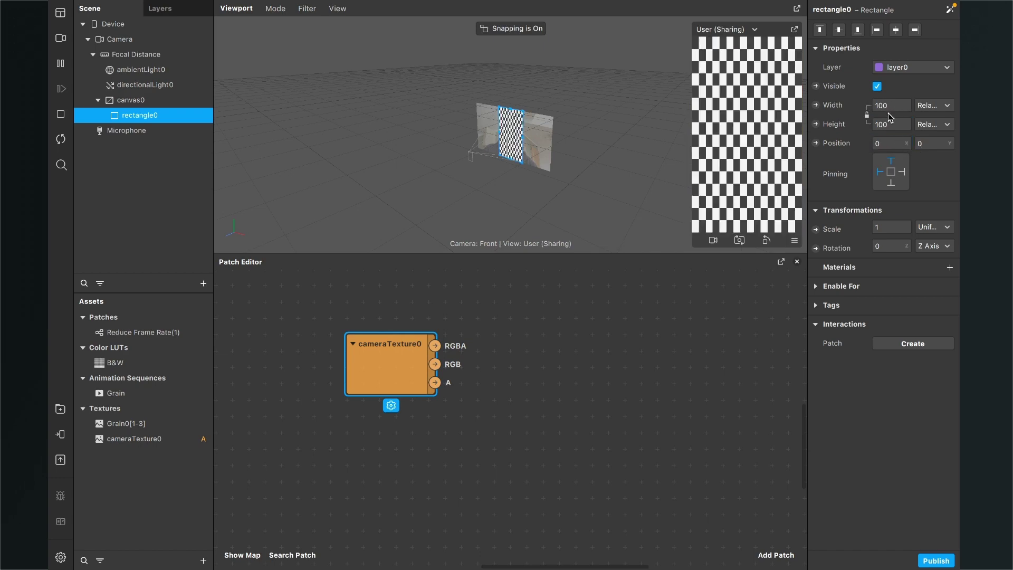
click(666, 333)
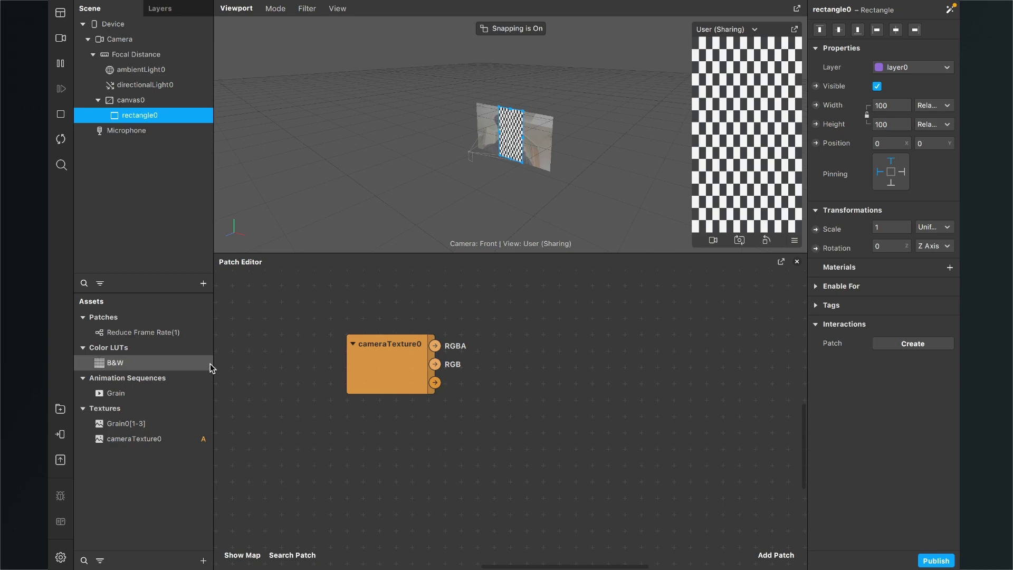
Place the Reduce Frame Rate patch asset in the Patch Editor beside the camera texture patch
drag(143, 336, 542, 413)
scroll(606, 450, down, 2)
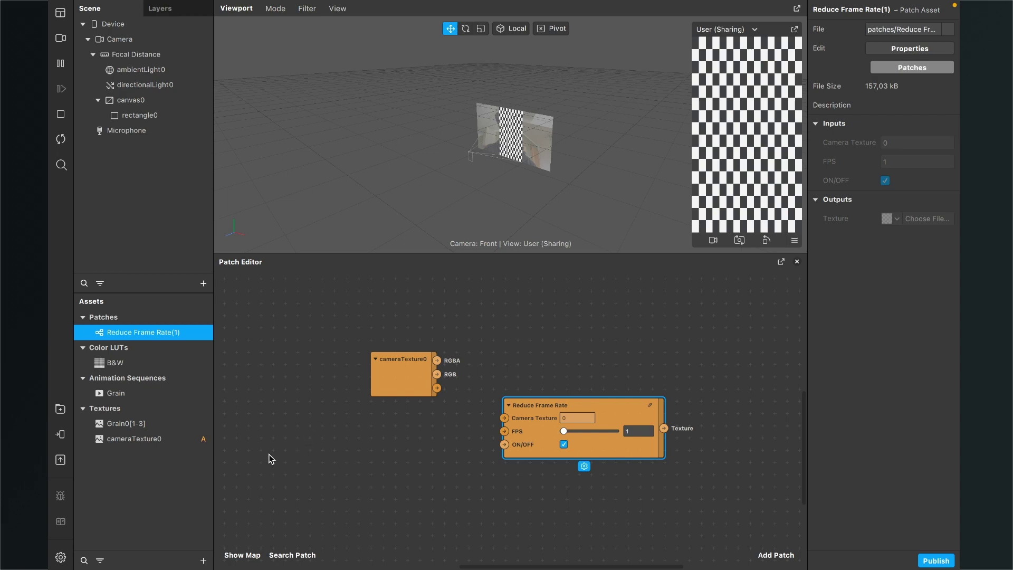
Create a material named Camera and set its shader type to Flat
click(203, 560)
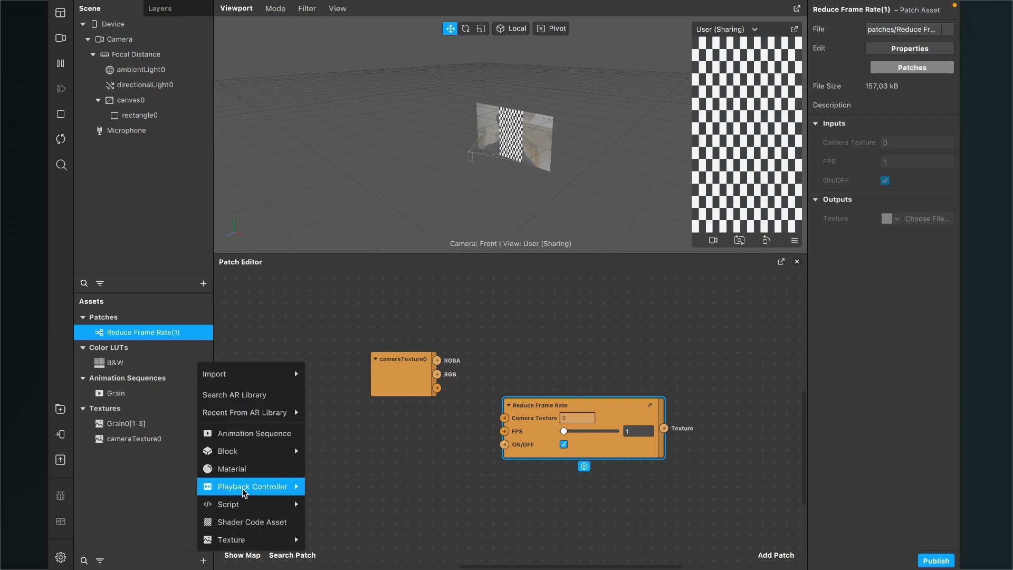
click(249, 469)
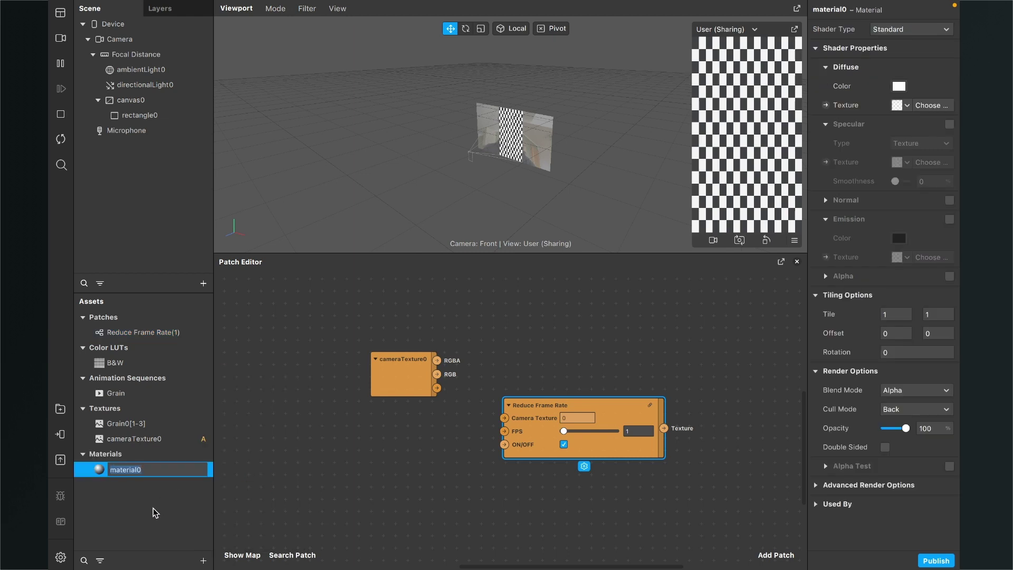
text(Camera+)
key(Return)
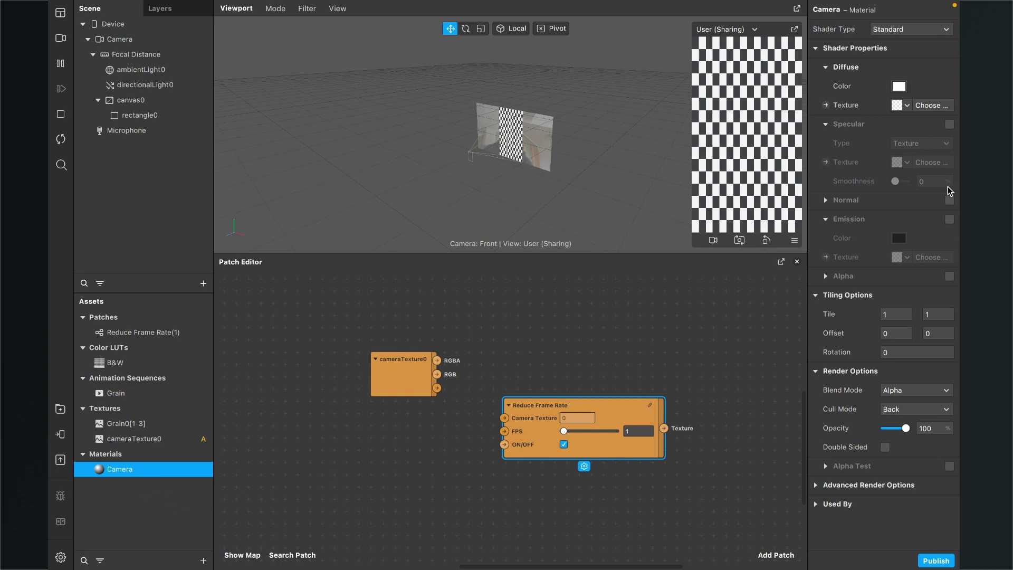
click(890, 33)
click(890, 32)
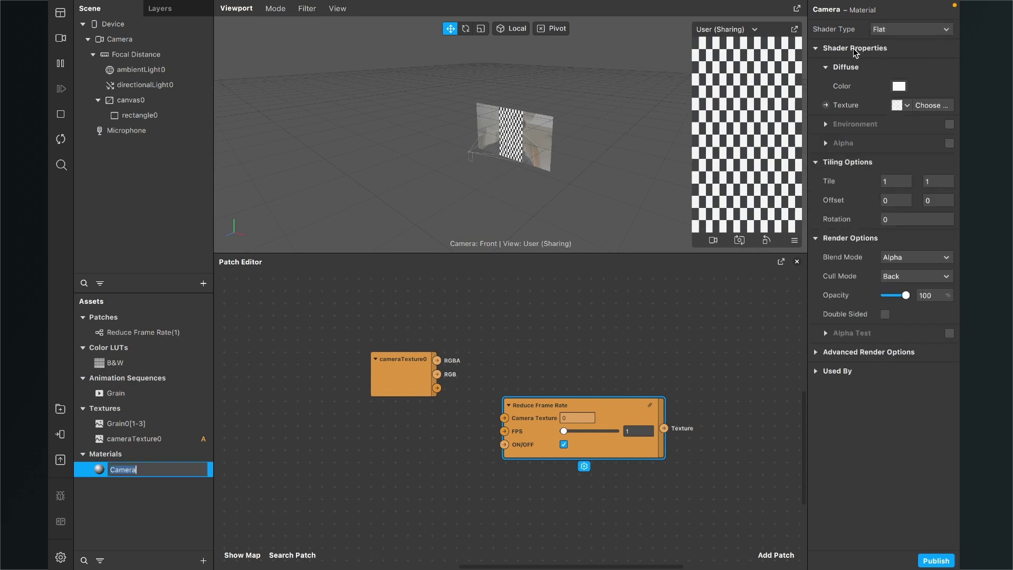
Create a patch for the Camera material's diffuse texture and arrange it on the output side of the Reduce Frame Rate patch
click(827, 105)
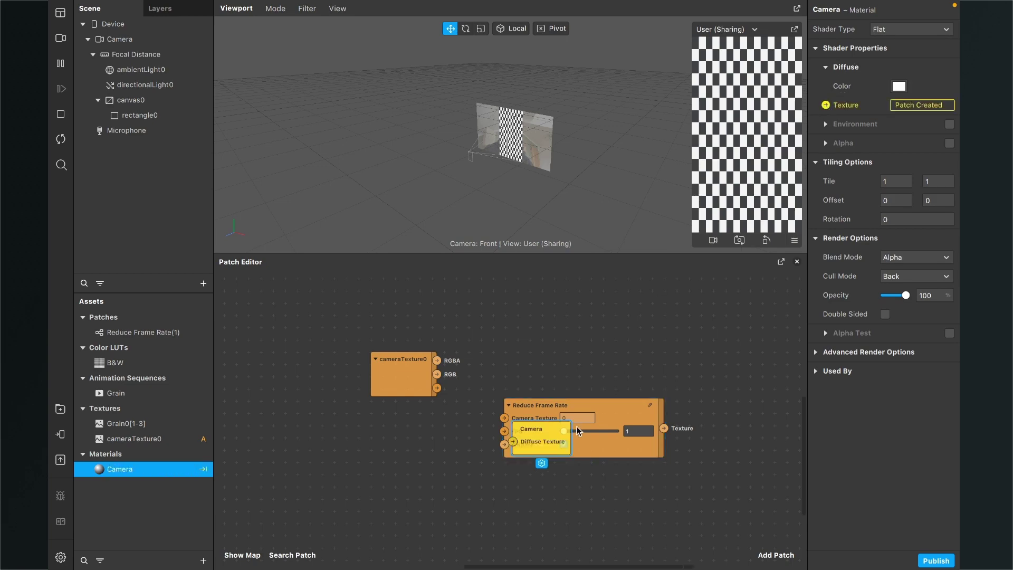
drag(543, 443, 758, 426)
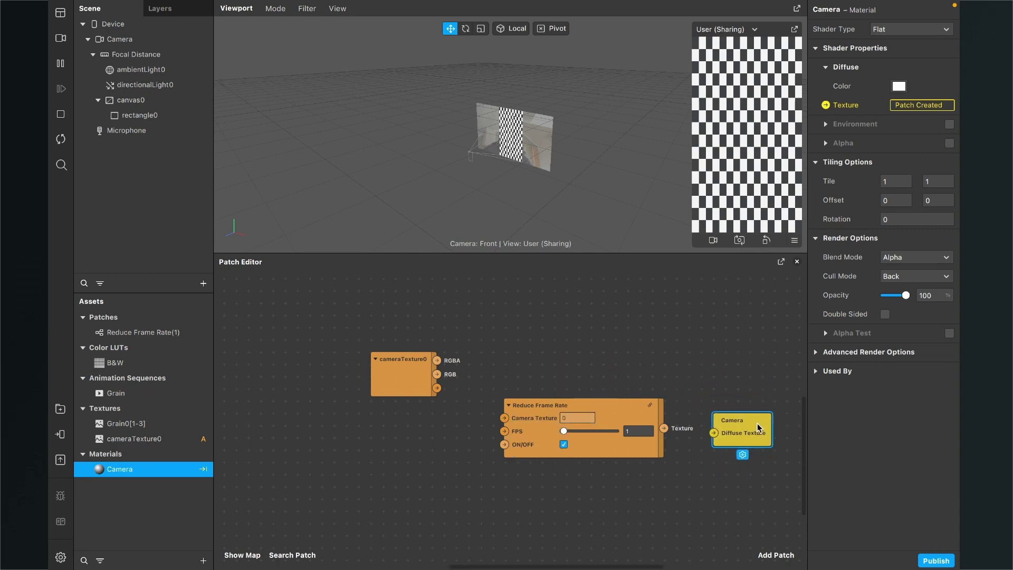
scroll(686, 448, right, 3)
drag(581, 404, 569, 381)
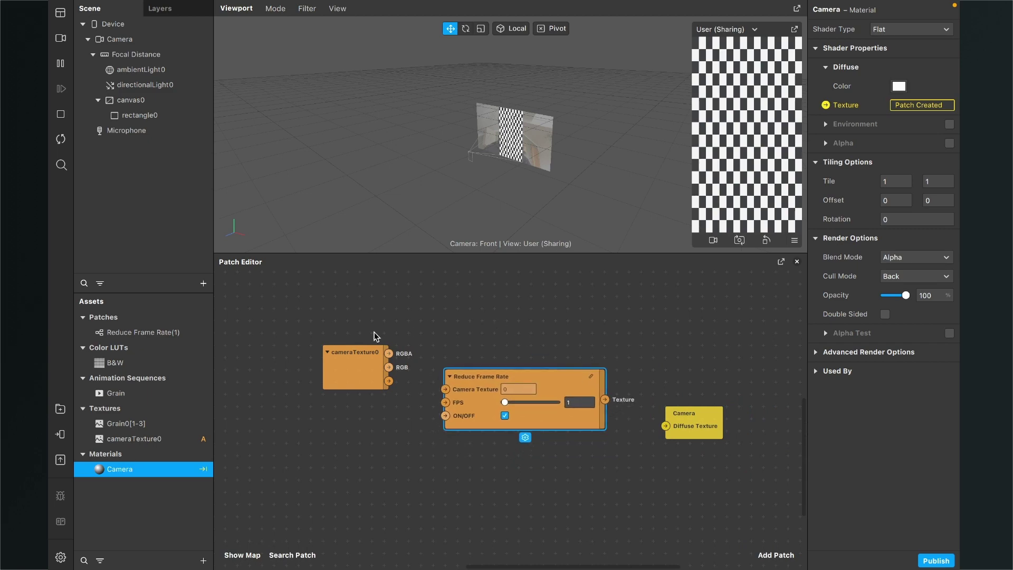
Connect the camera texture's RGBA output to Reduce Frame Rate's Camera Texture input, and its Texture output to the Camera material's Diffuse Texture
ctrl+scroll(358, 371, up, 3)
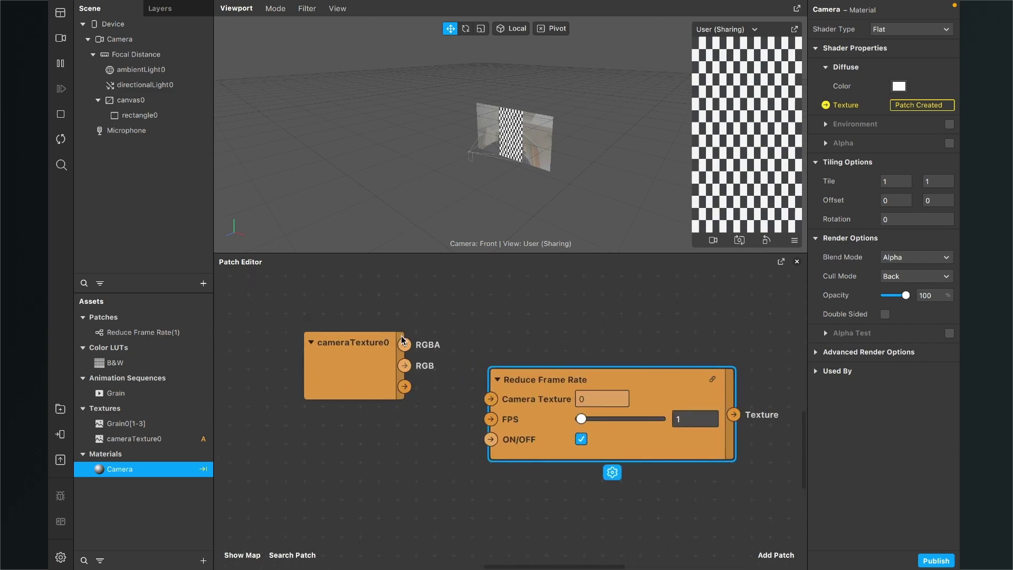
drag(405, 345, 491, 399)
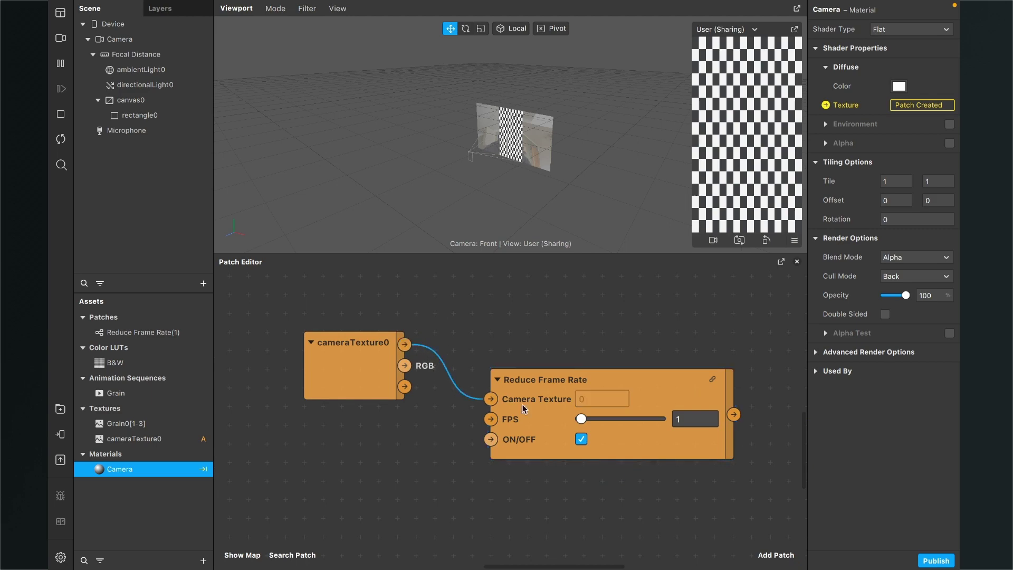
scroll(562, 424, right, 3)
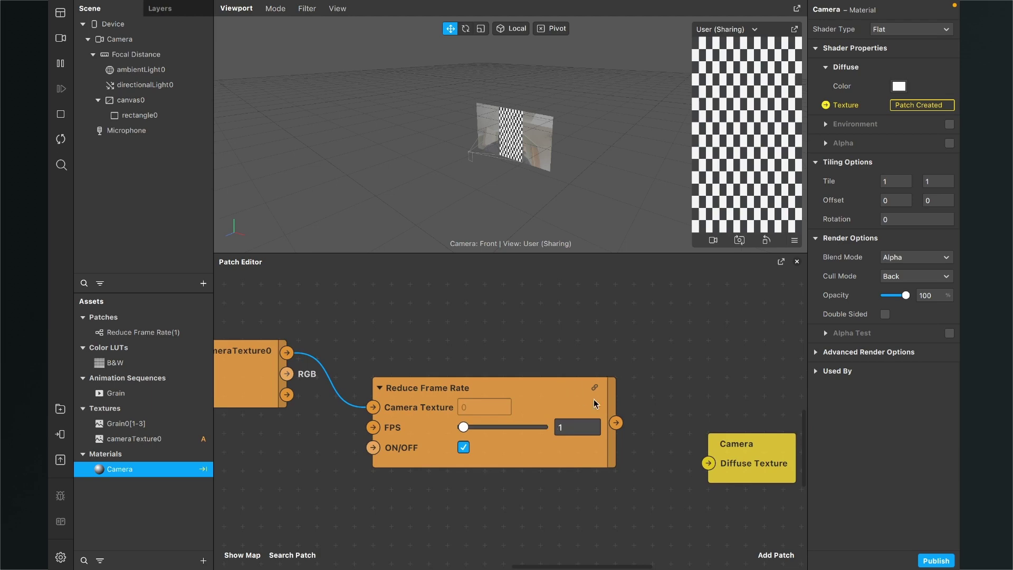
scroll(609, 406, down, 1)
scroll(609, 406, right, 1)
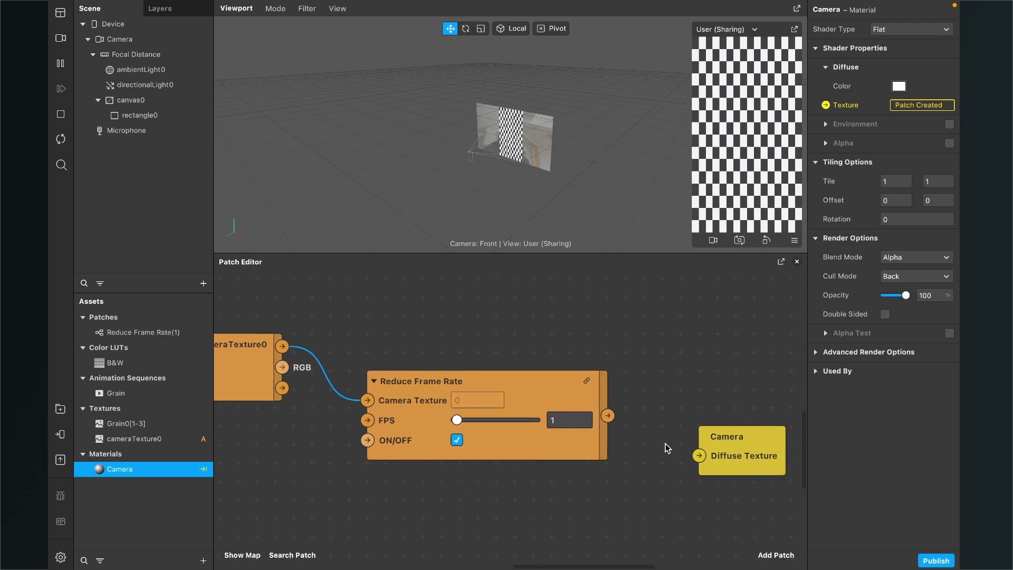
drag(608, 415, 699, 455)
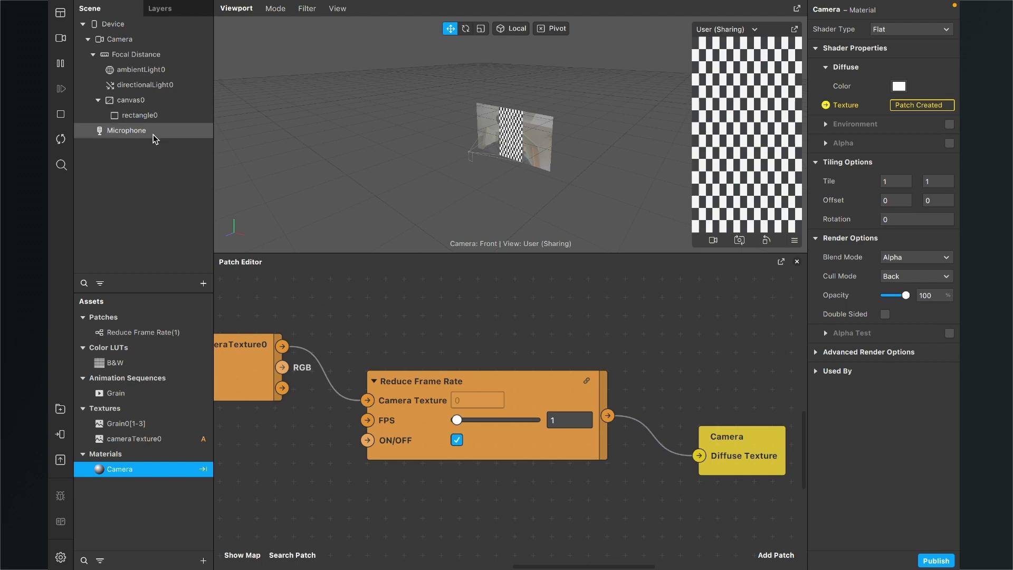
Assign the Camera material to the rectangle
click(142, 115)
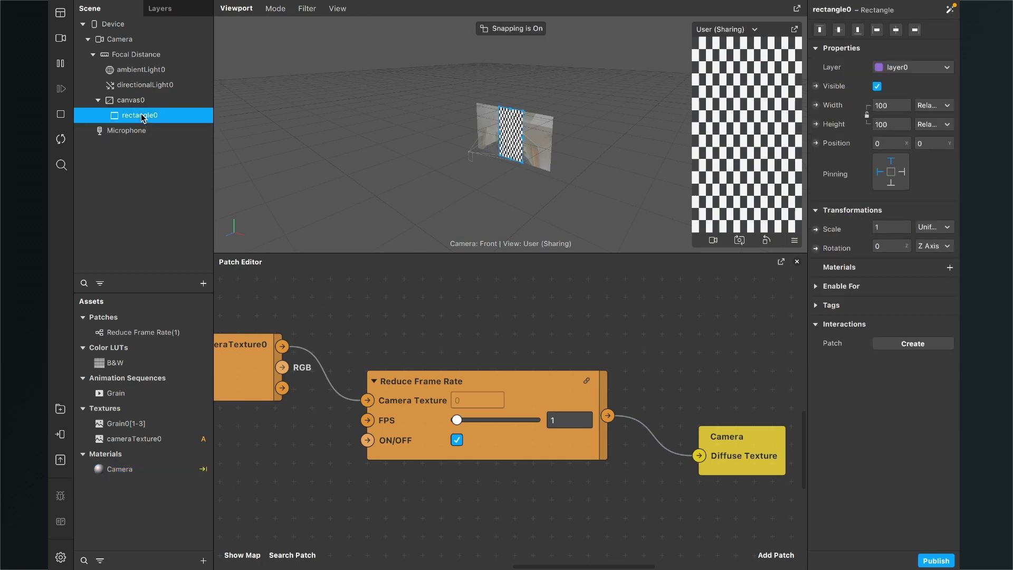
click(951, 268)
click(899, 287)
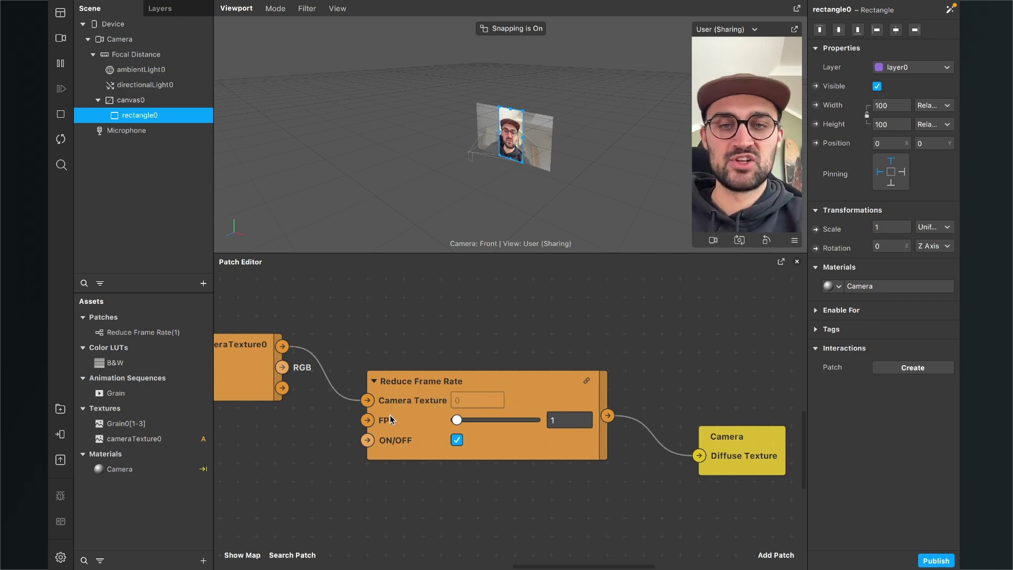
Set the Reduce Frame Rate patch's FPS to 7 and switch the patch off and on again to compare
click(569, 420)
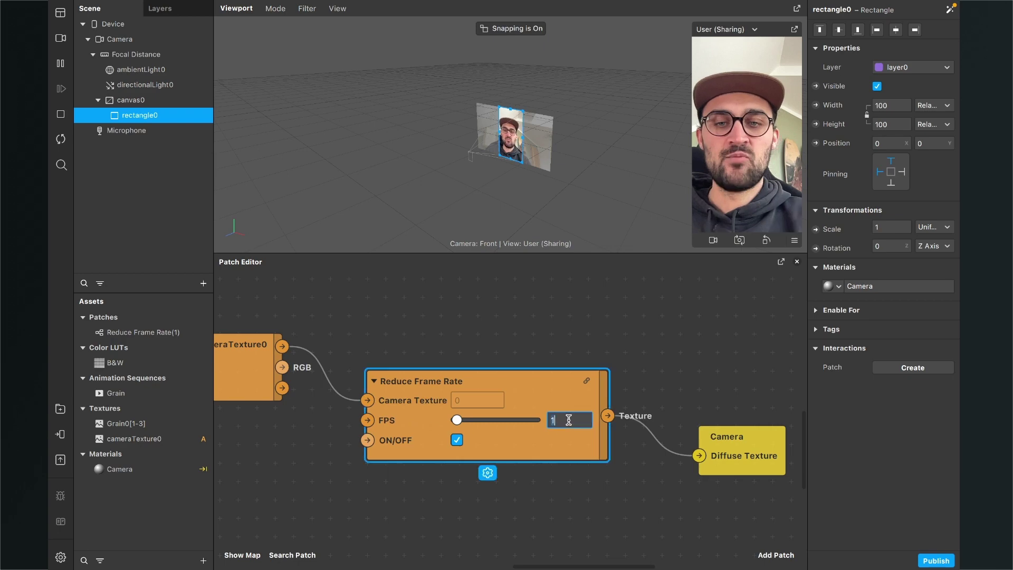
text(7)
key(Return)
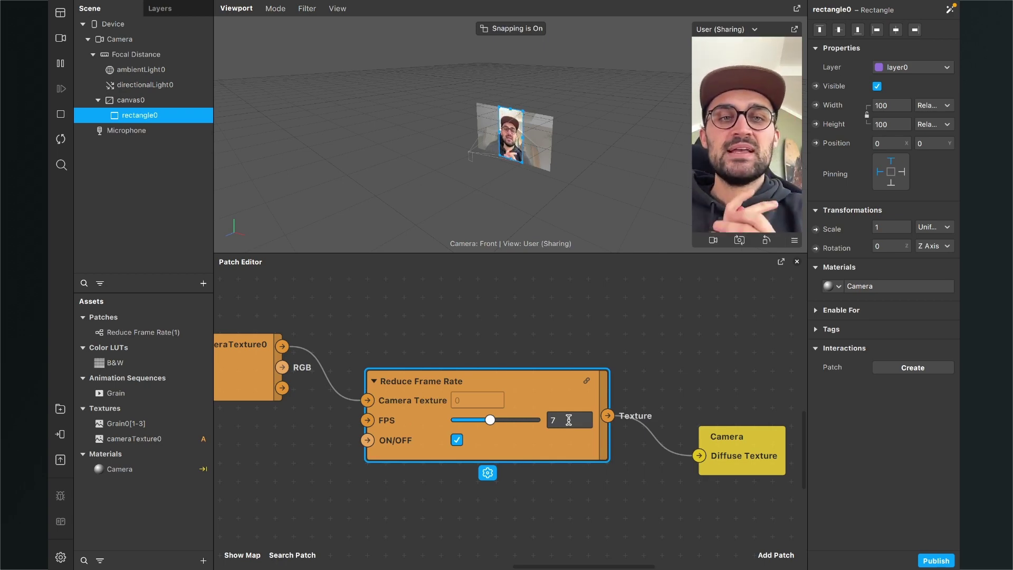
click(456, 440)
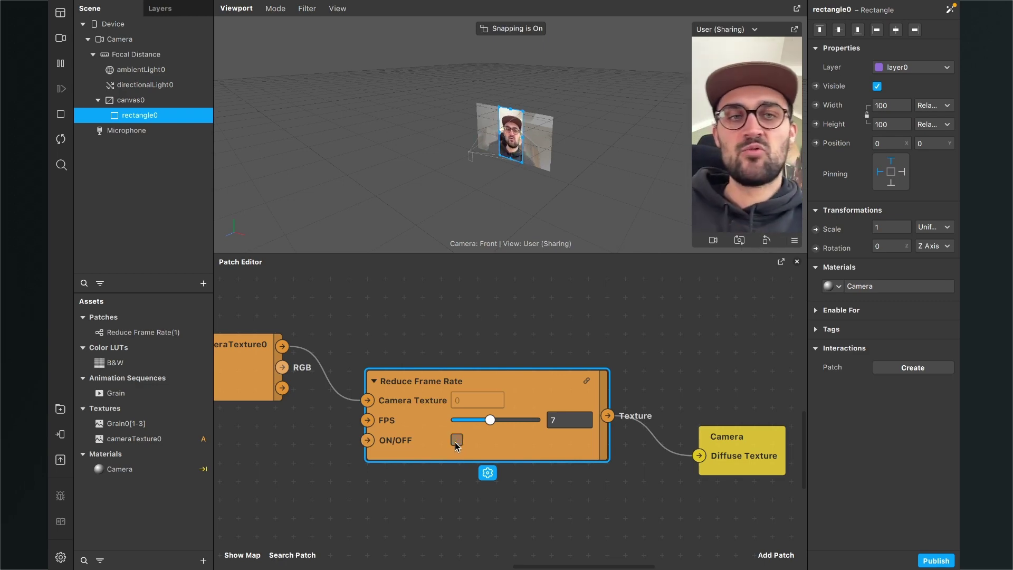
click(456, 441)
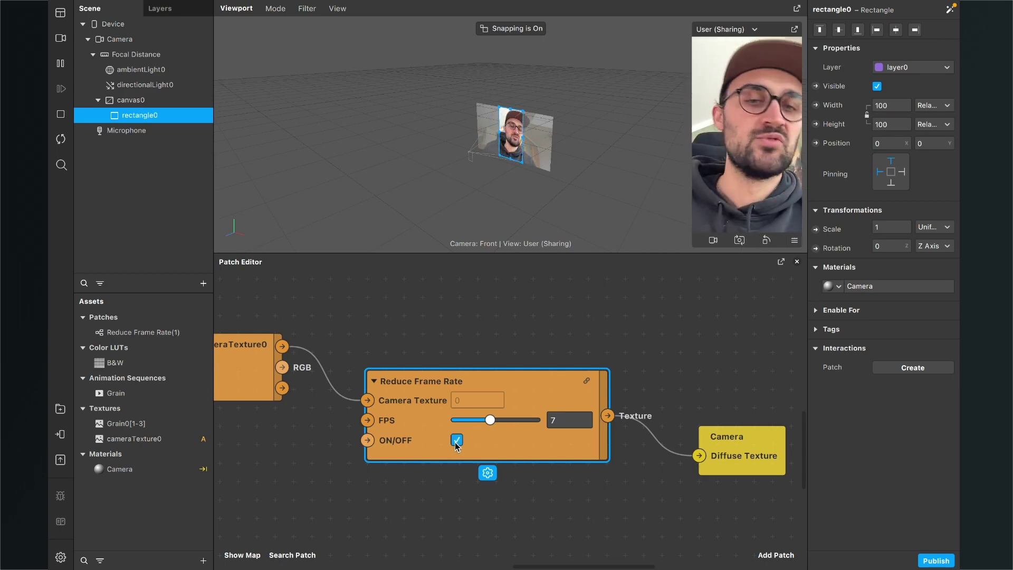
Try FPS values of 10 and 15 in the Reduce Frame Rate patch and return to 7
click(563, 420)
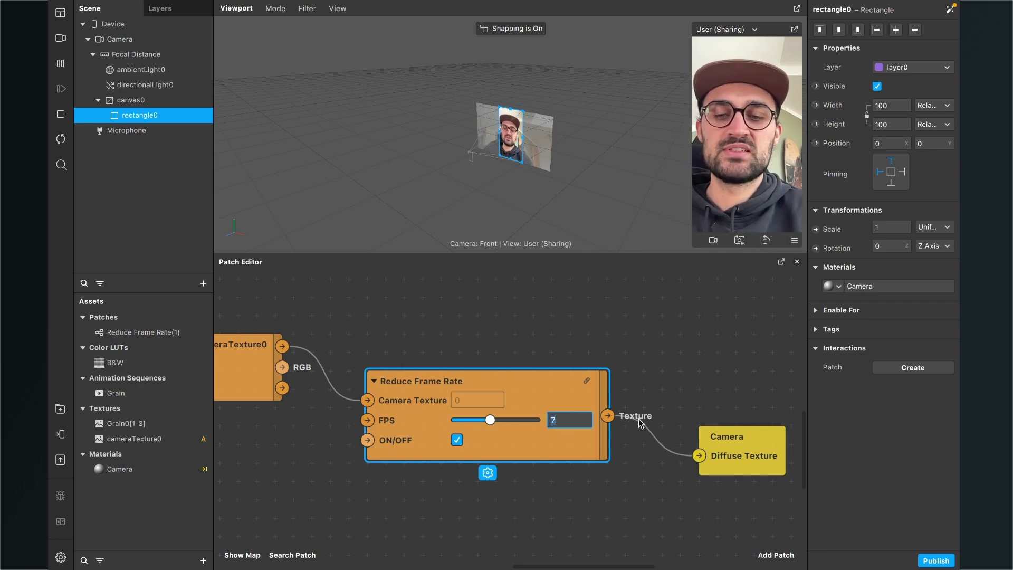
text(10)
key(Return)
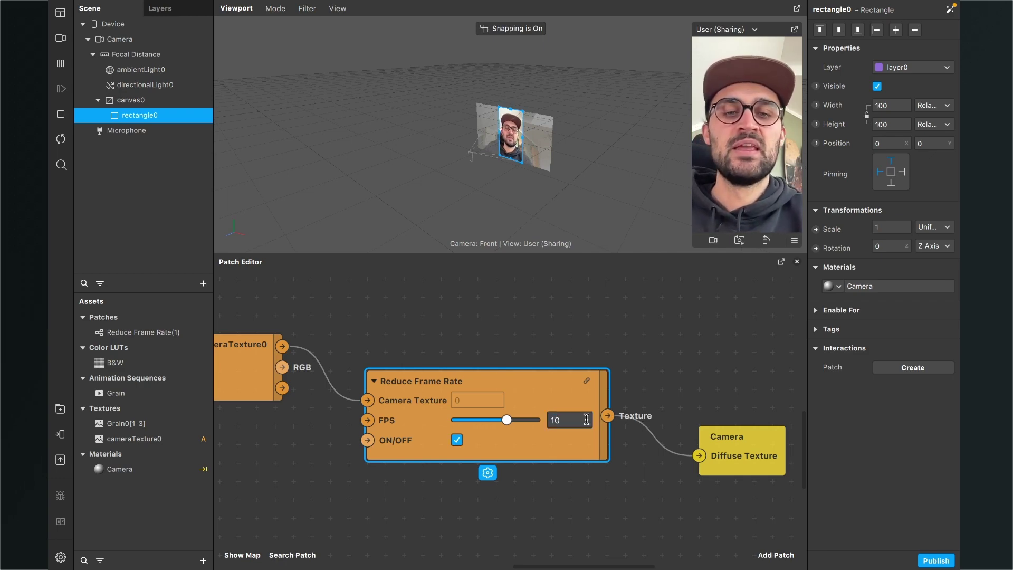
click(567, 421)
text(15)
key(Return)
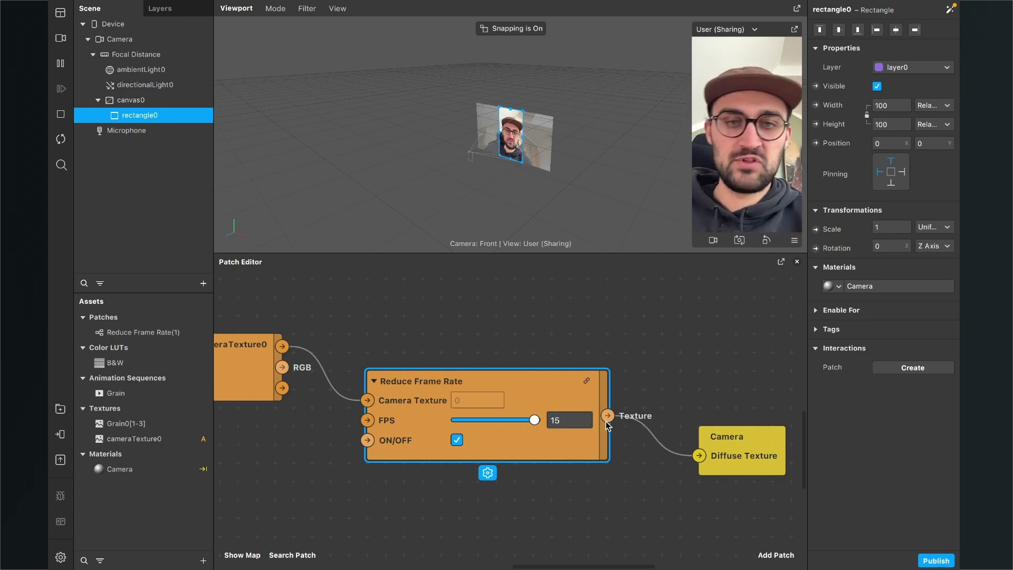
click(567, 420)
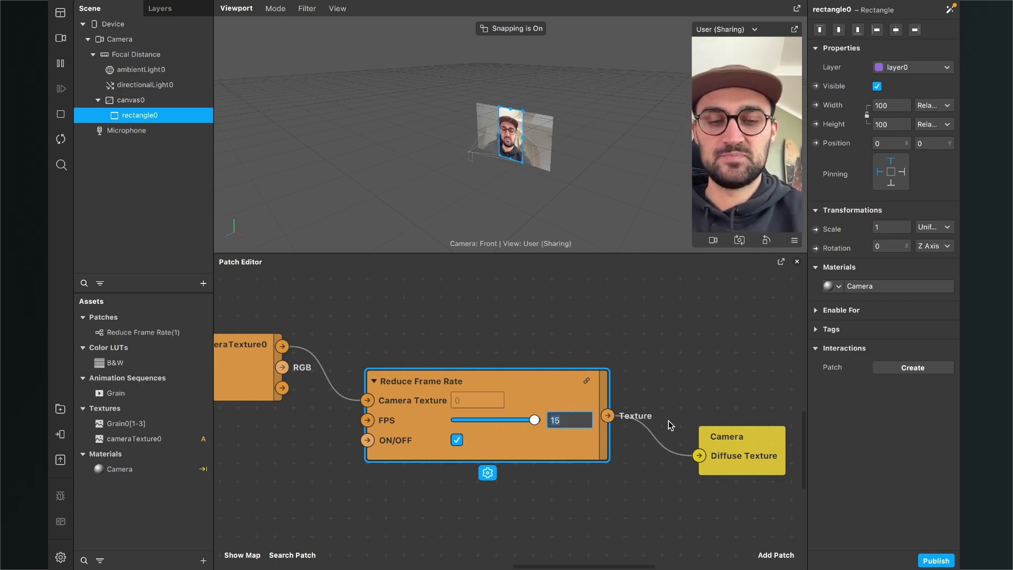
text(7)
key(Return)
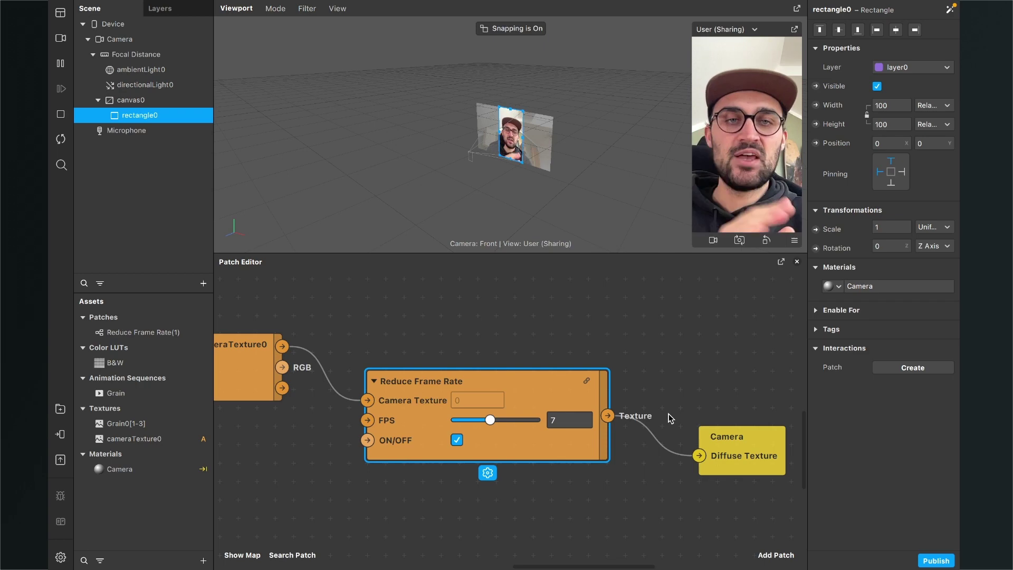
Save the project
click(678, 360)
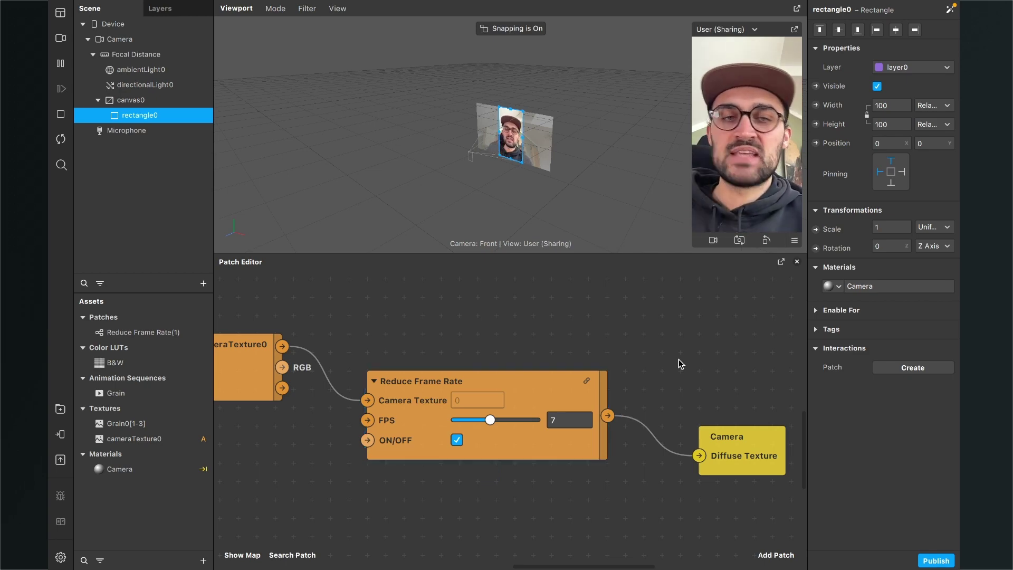
key(super+s)
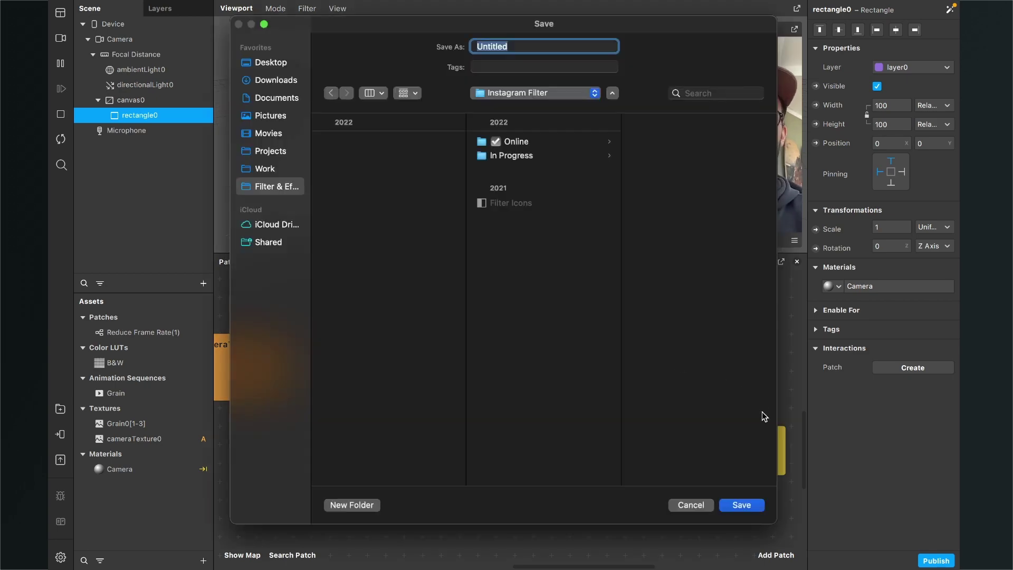
click(742, 502)
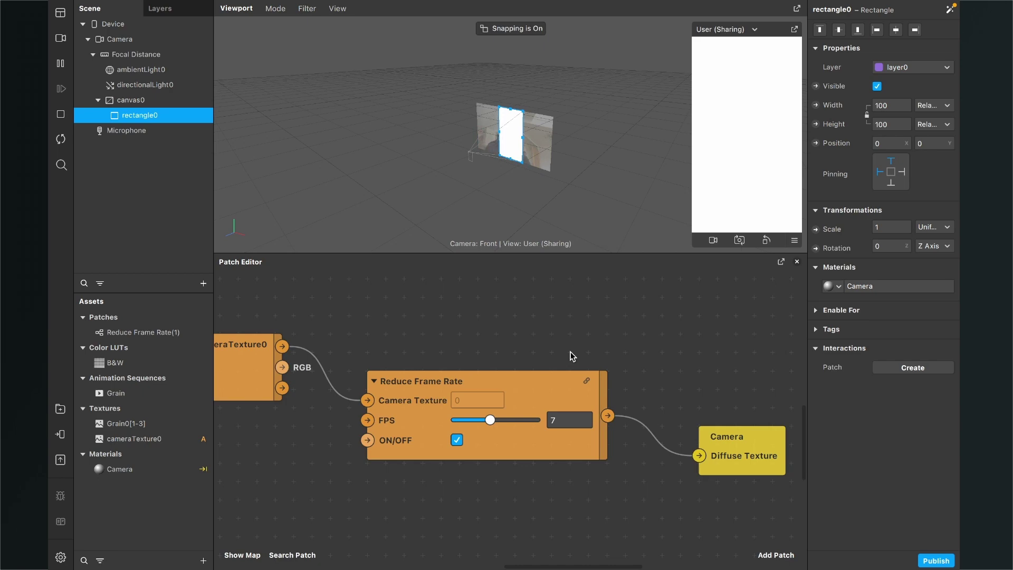
Replace the Reduce Frame Rate patch with a fresh copy of the asset, reconnected between the camera texture and the Camera material
click(536, 395)
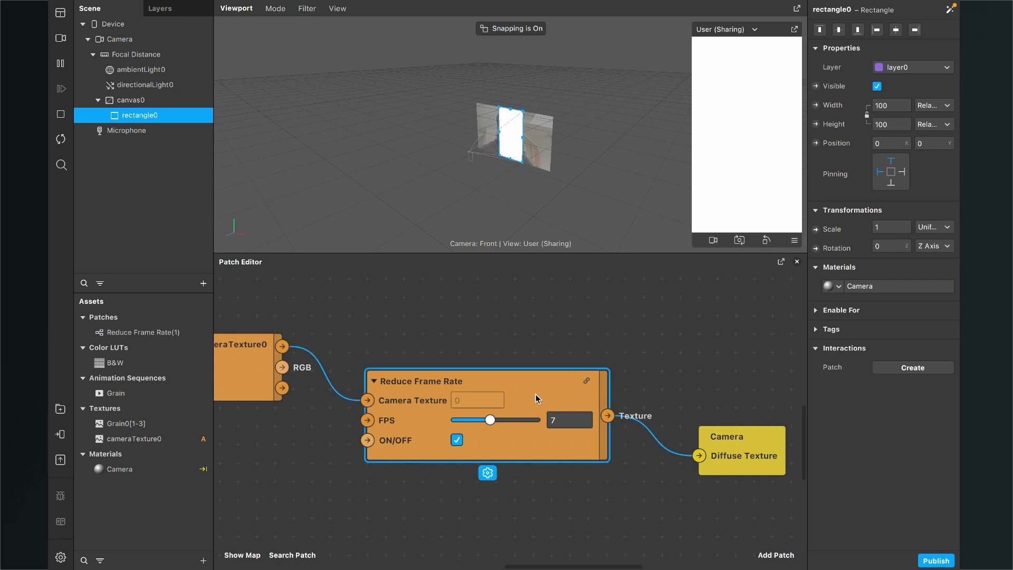
key(Delete)
drag(151, 338, 420, 444)
drag(281, 346, 385, 388)
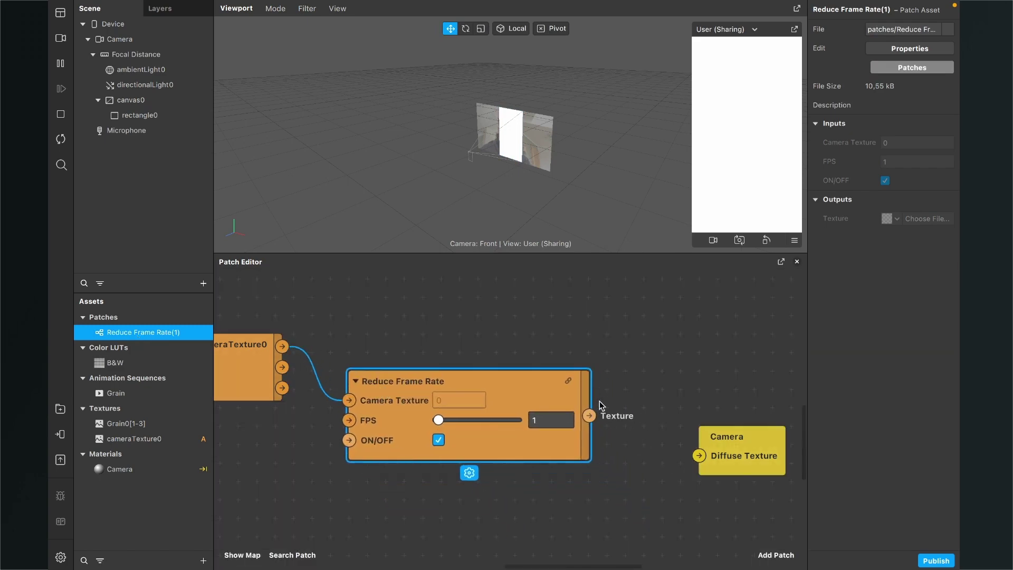
drag(589, 415, 698, 456)
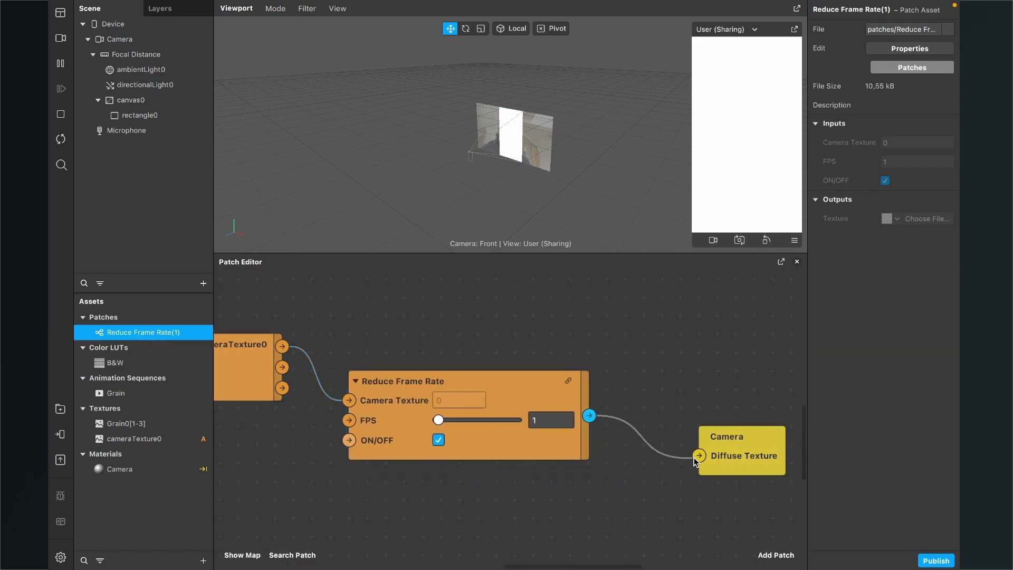
Set the FPS of the replacement Reduce Frame Rate patch to 7
click(551, 425)
text(7)
key(Return)
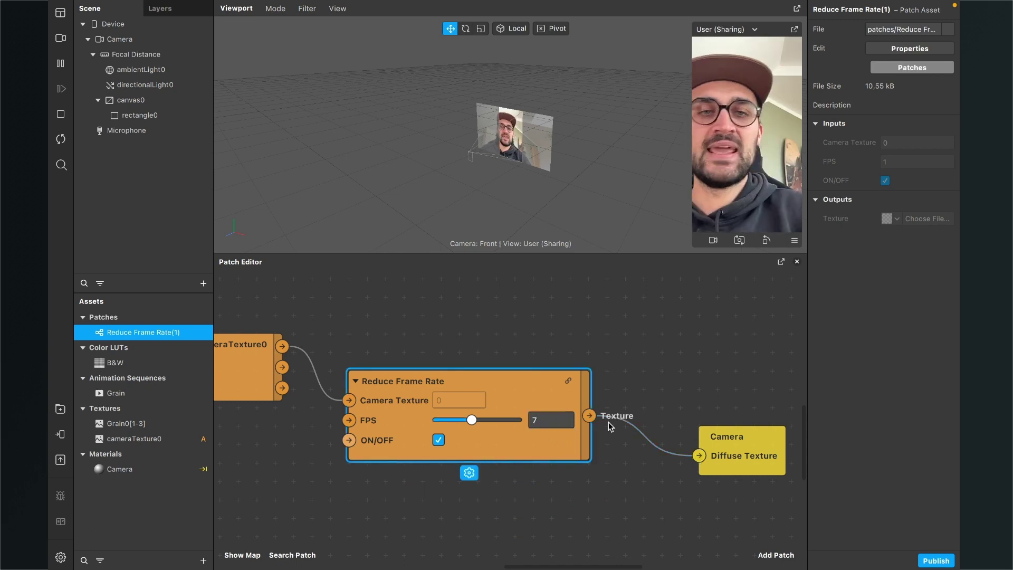
click(694, 357)
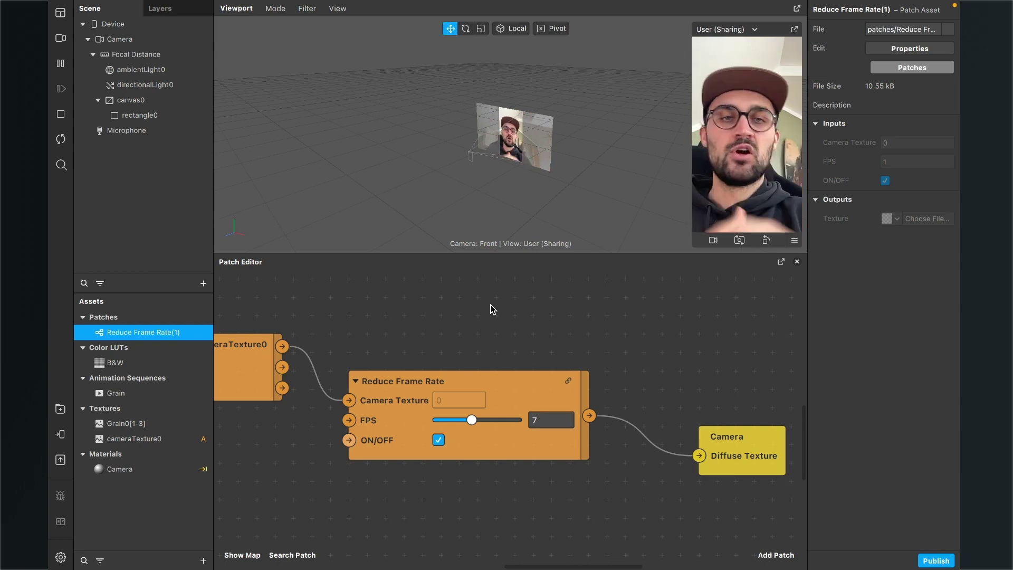
Add the B&W color LUT to the Patch Editor and arrange its texture and colorLUTShader patches below the Reduce Frame Rate patch
scroll(420, 323, down, 2)
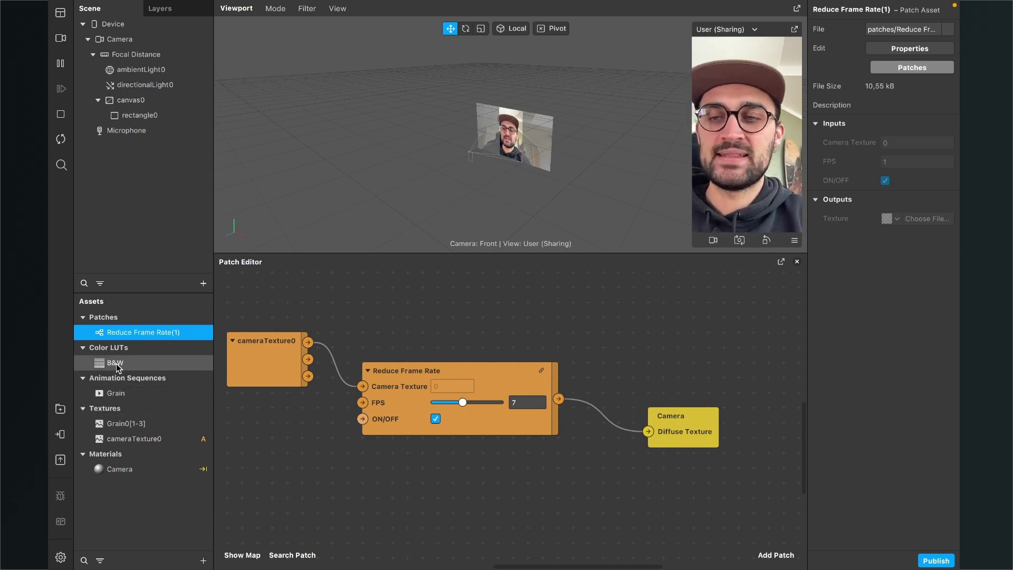
drag(118, 367, 575, 502)
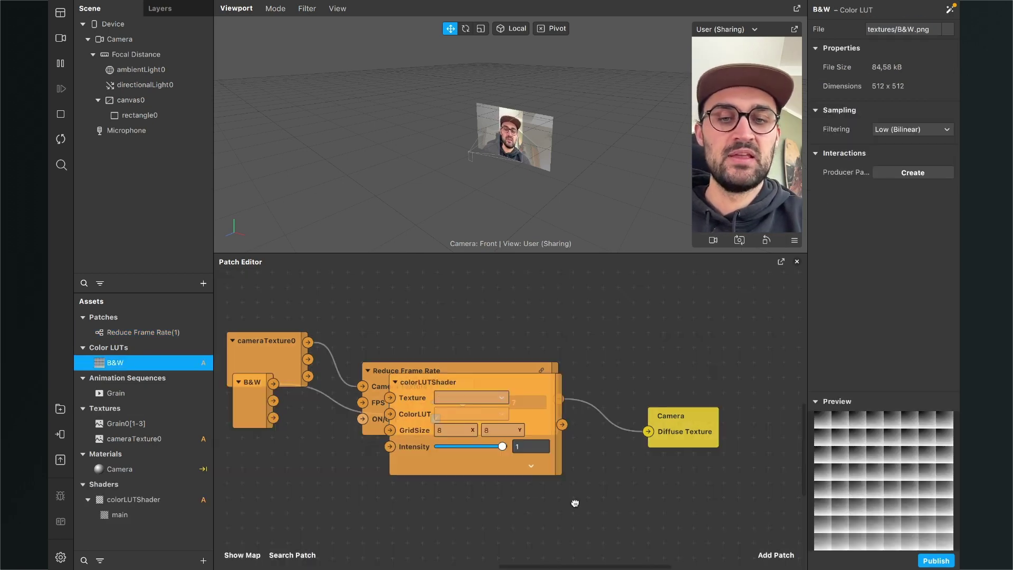
drag(499, 473, 581, 534)
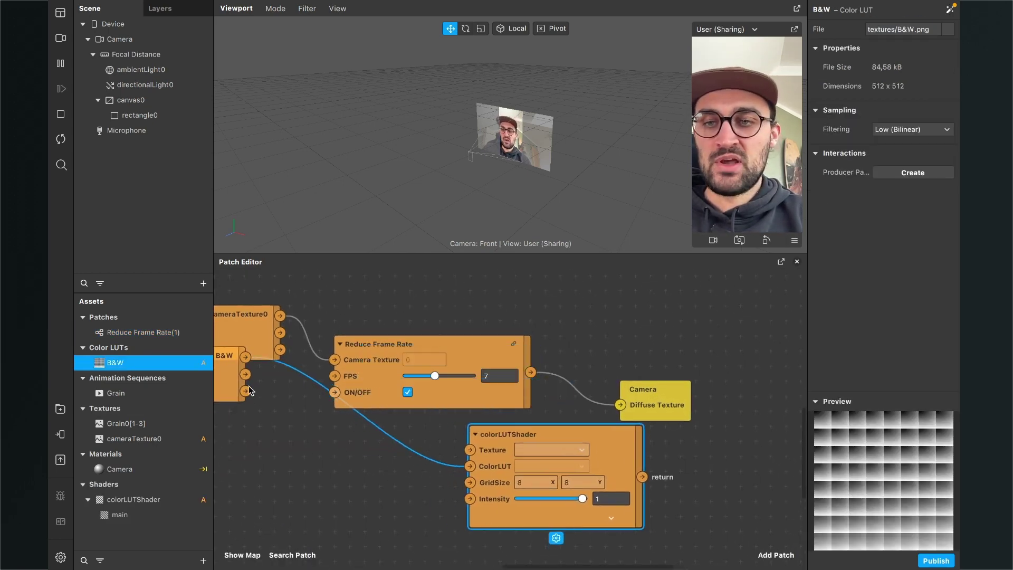
drag(227, 372, 372, 505)
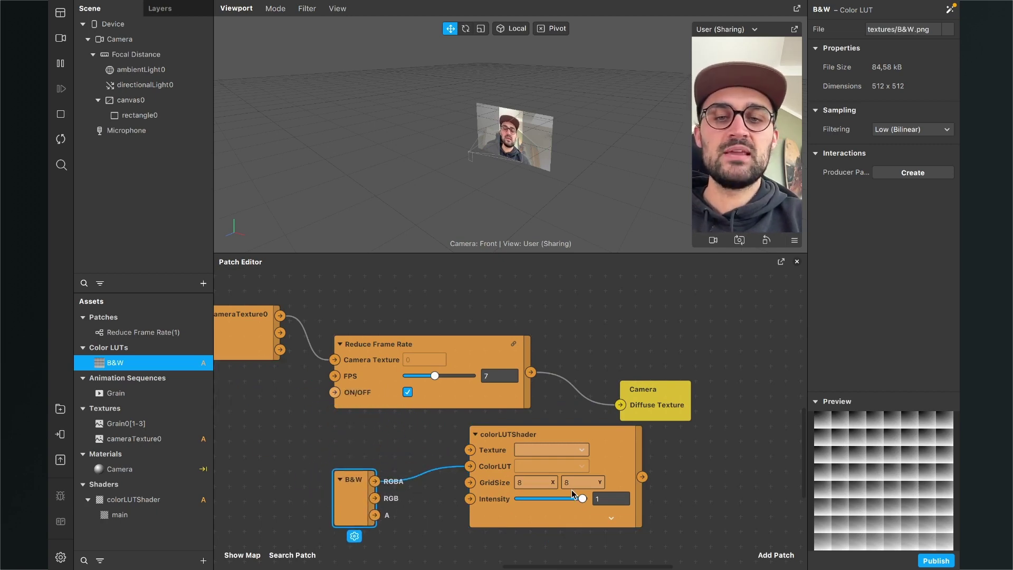
Route the Reduce Frame Rate output through the colorLUTShader's Texture input and connect the shader's output to the Camera material's Diffuse Texture
drag(636, 448, 694, 465)
scroll(695, 458, down, 2)
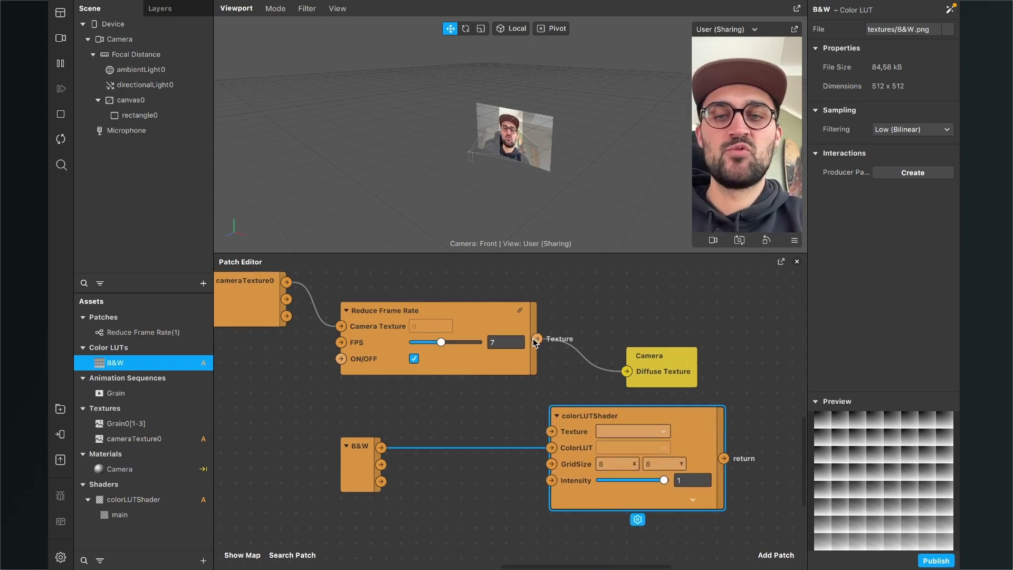
drag(536, 339, 549, 434)
scroll(541, 448, right, 5)
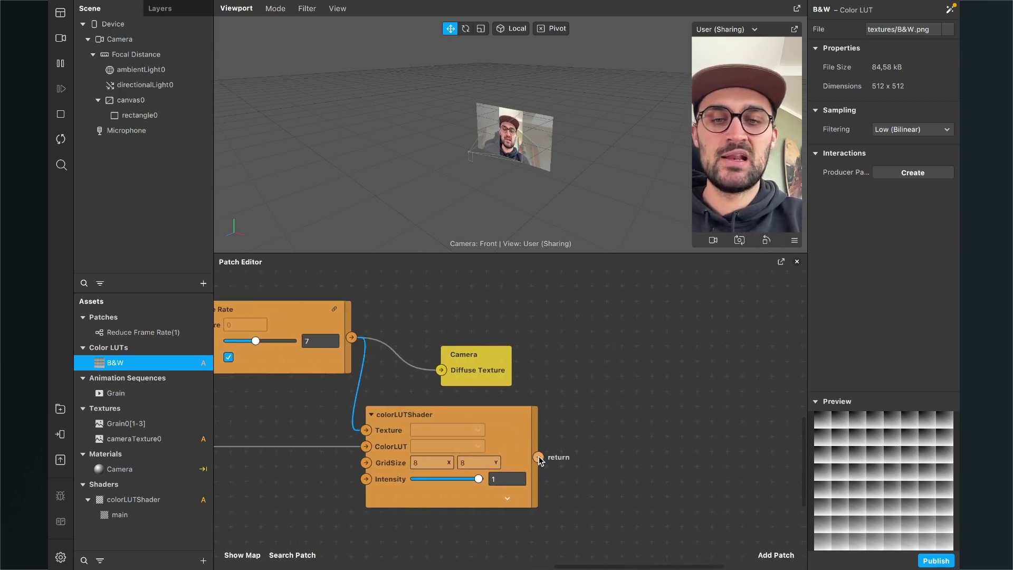
drag(538, 457, 698, 429)
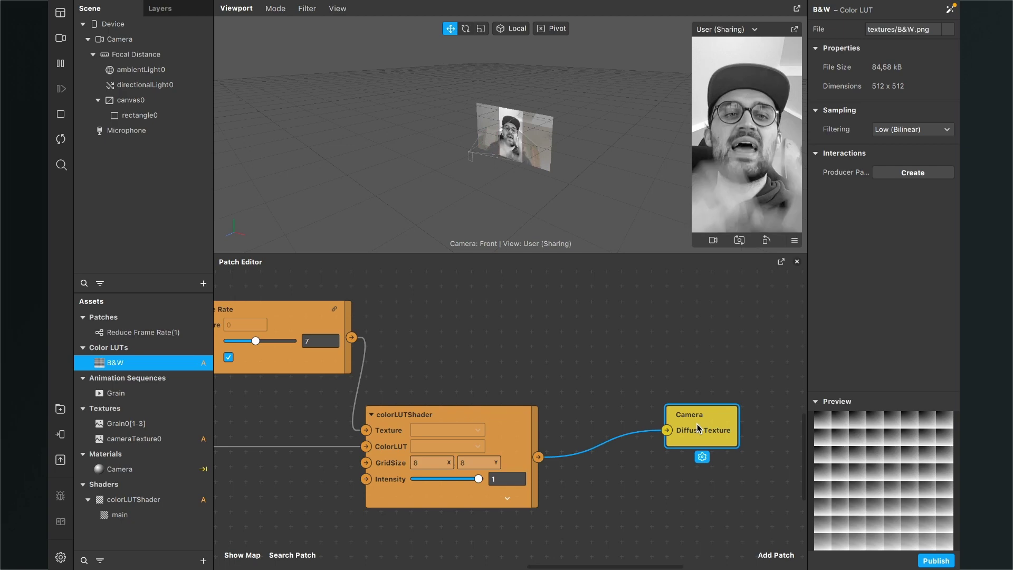
click(669, 328)
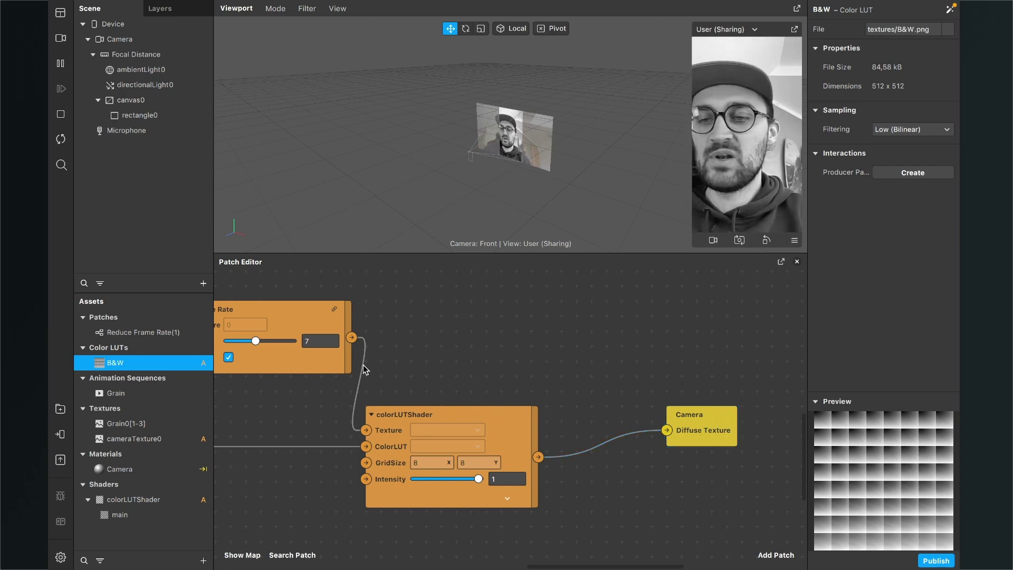
Create a new material and name it Grain
click(204, 561)
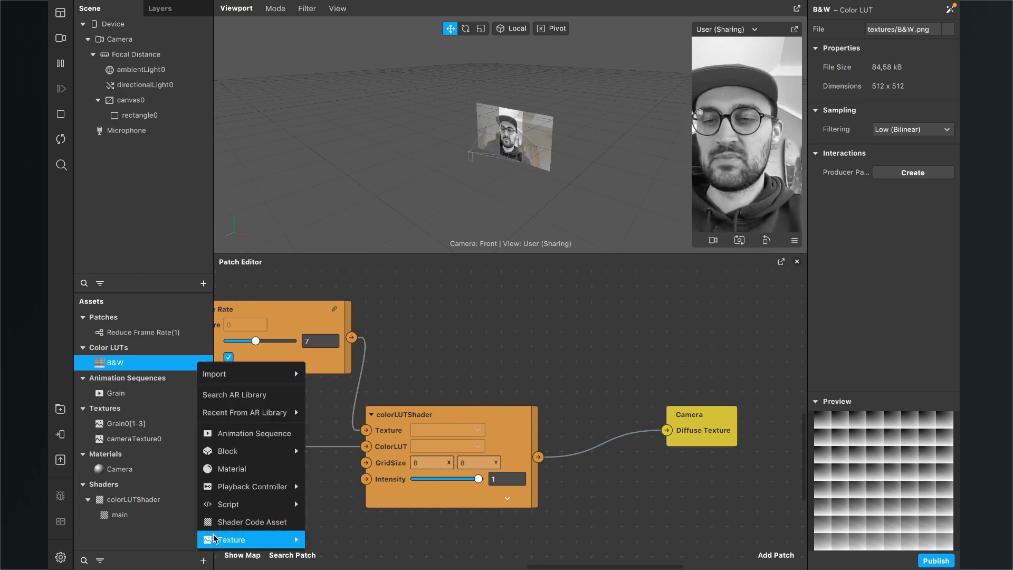
click(246, 472)
double_click(150, 486)
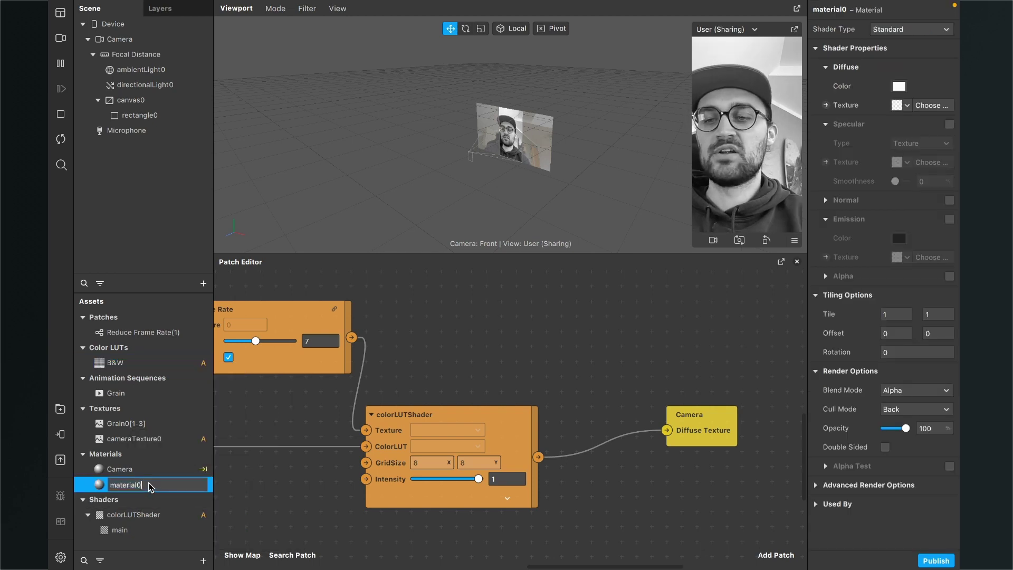
text(Grain)
key(Return)
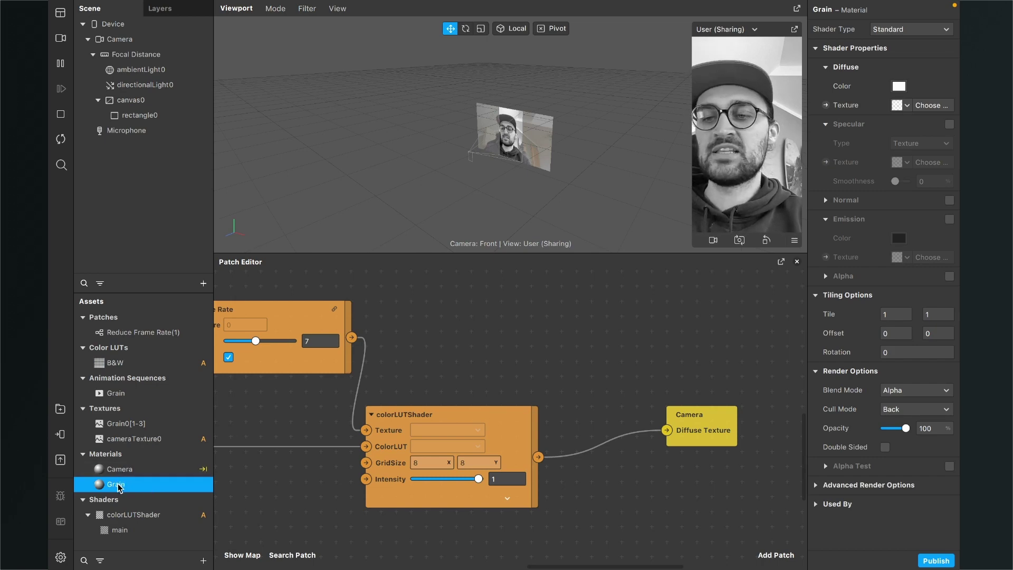
Set the Grain material's shader type to Flat and its diffuse texture to the Grain animation sequence
click(906, 30)
click(904, 33)
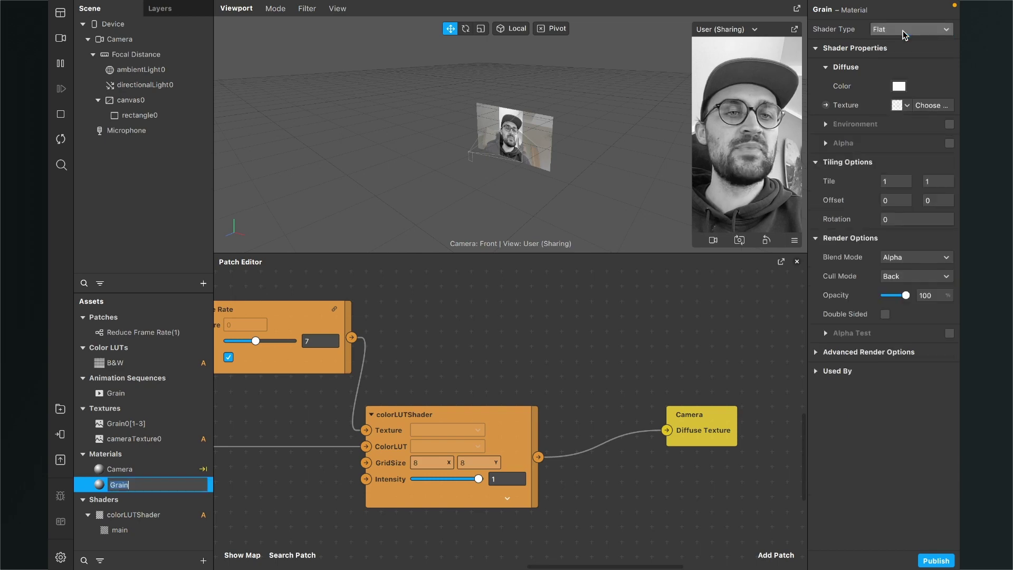
click(900, 108)
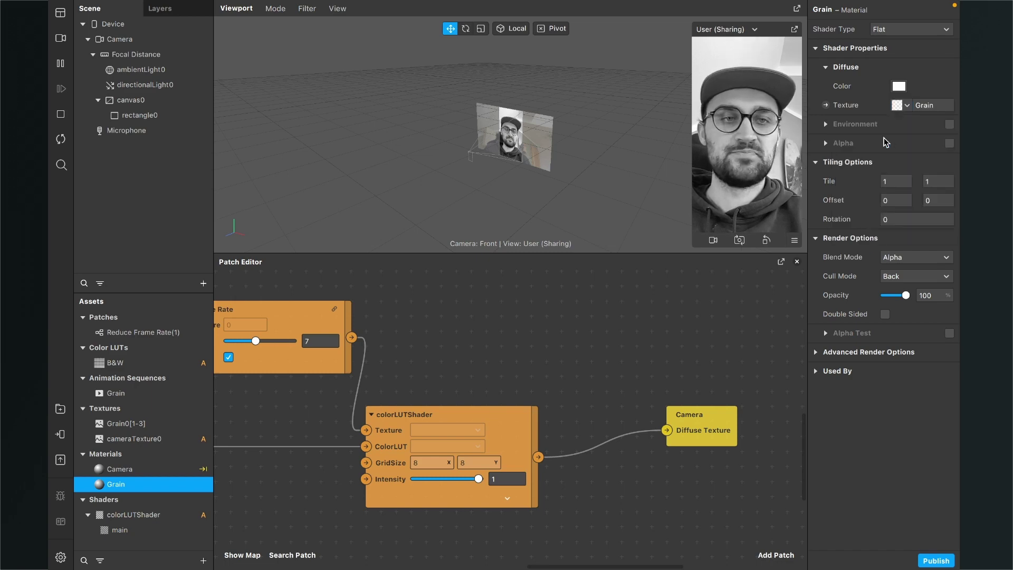
click(885, 143)
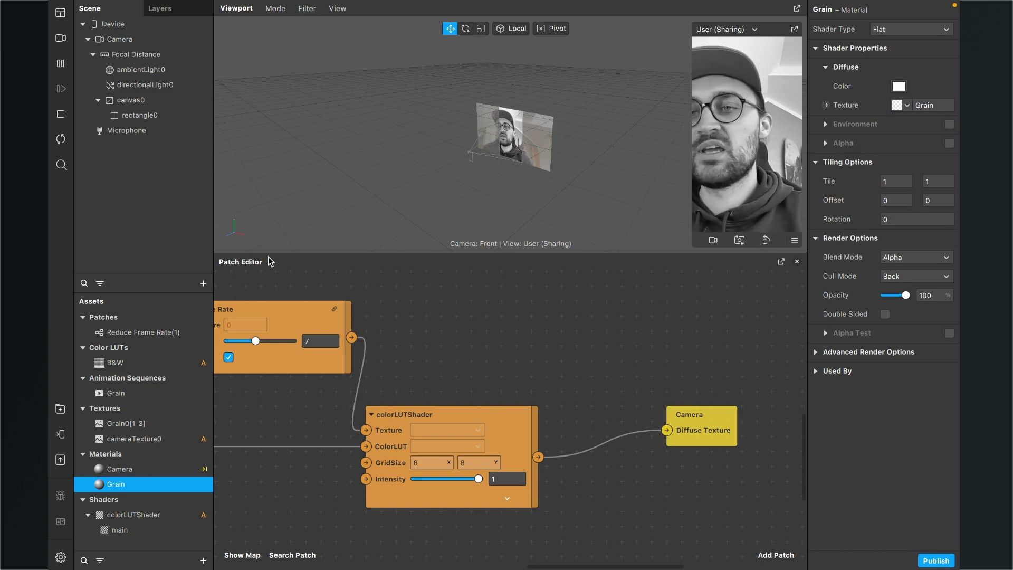
Add a second rectangle to the canvas and name it Grain
click(203, 283)
text(rec)
key(Return)
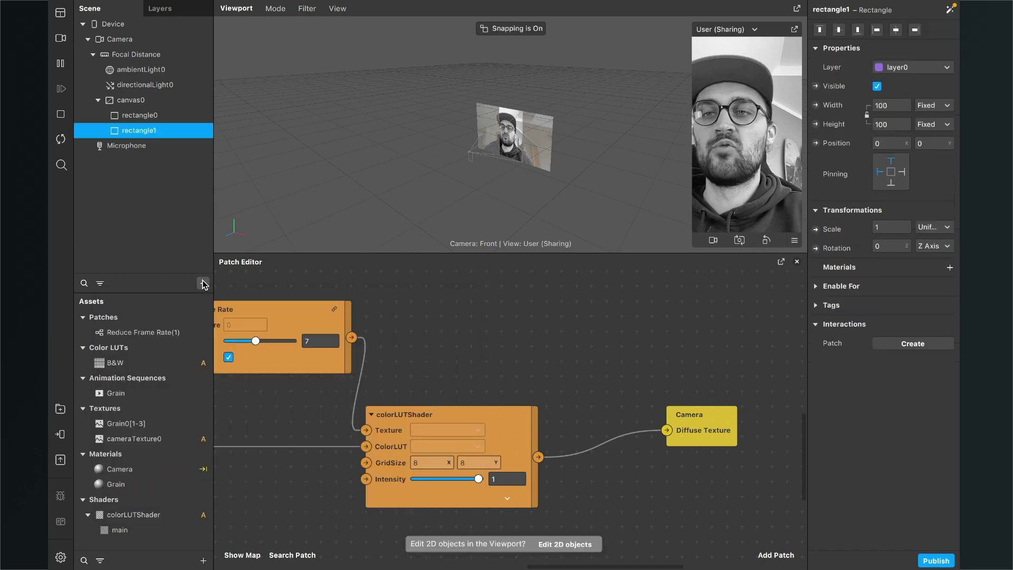
double_click(139, 131)
text(Grain)
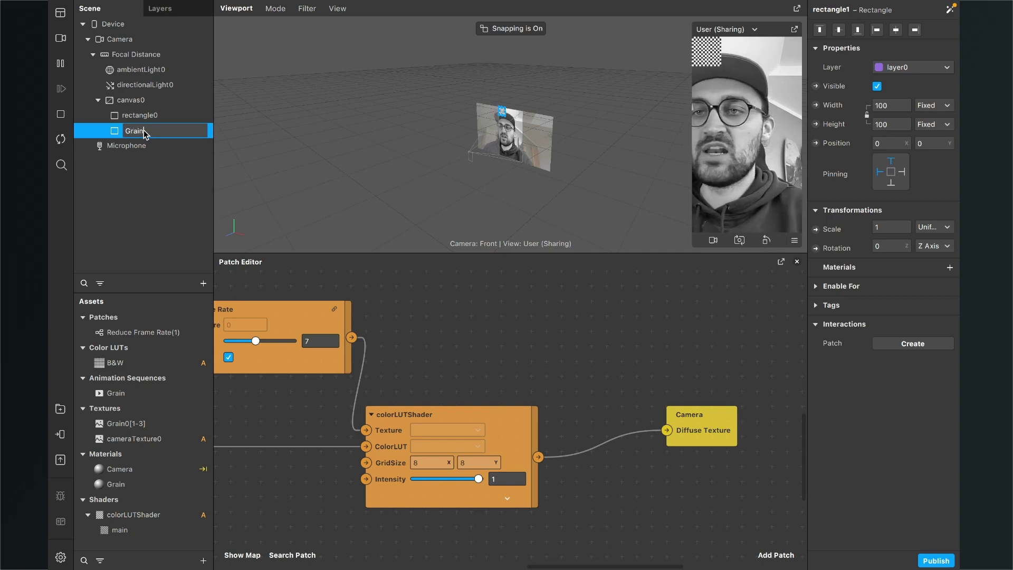
key(Return)
Rename the original canvas rectangle that carries the Camera material as Camera
click(152, 121)
double_click(152, 120)
text(Camera)
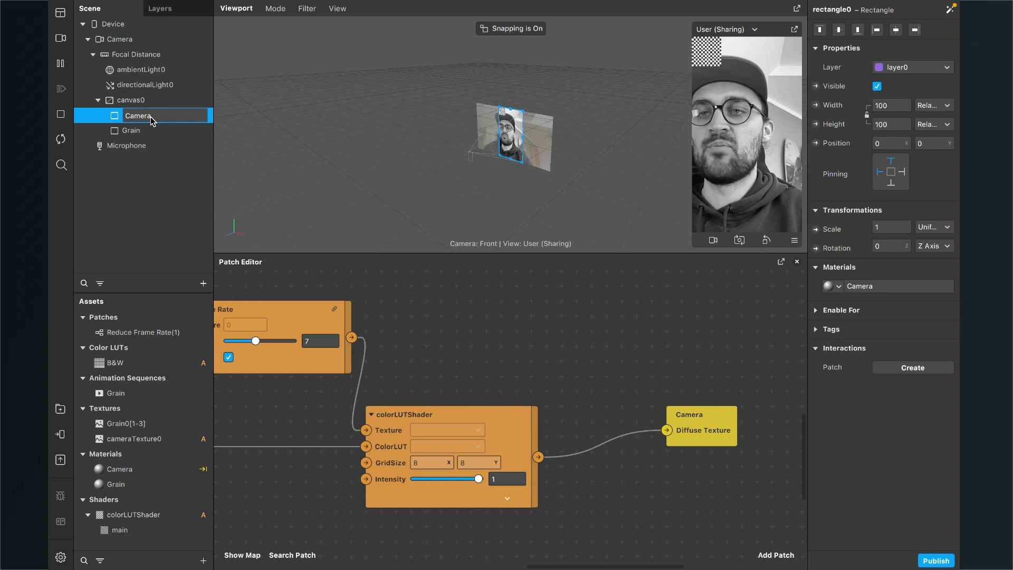
key(Return)
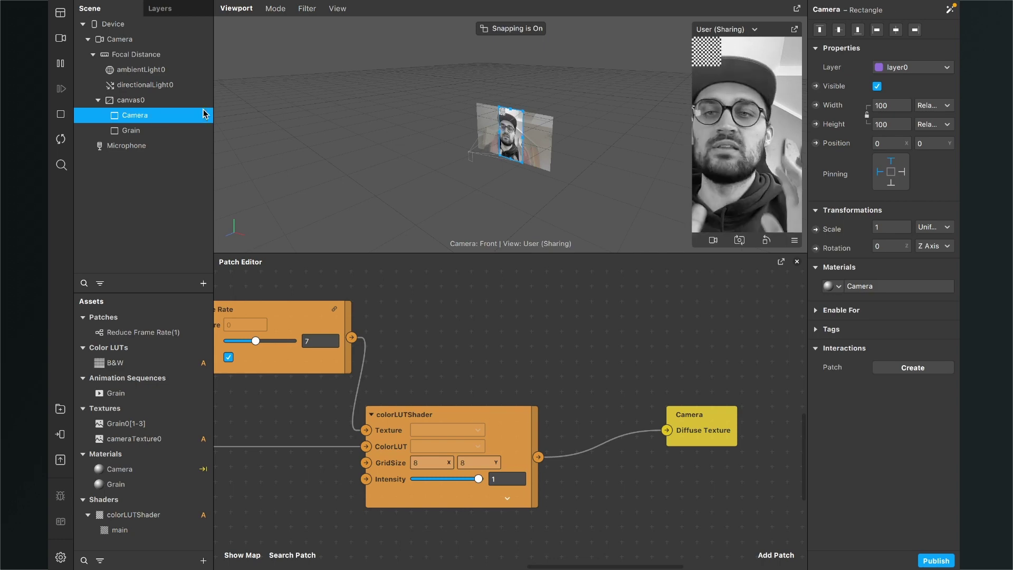
click(154, 214)
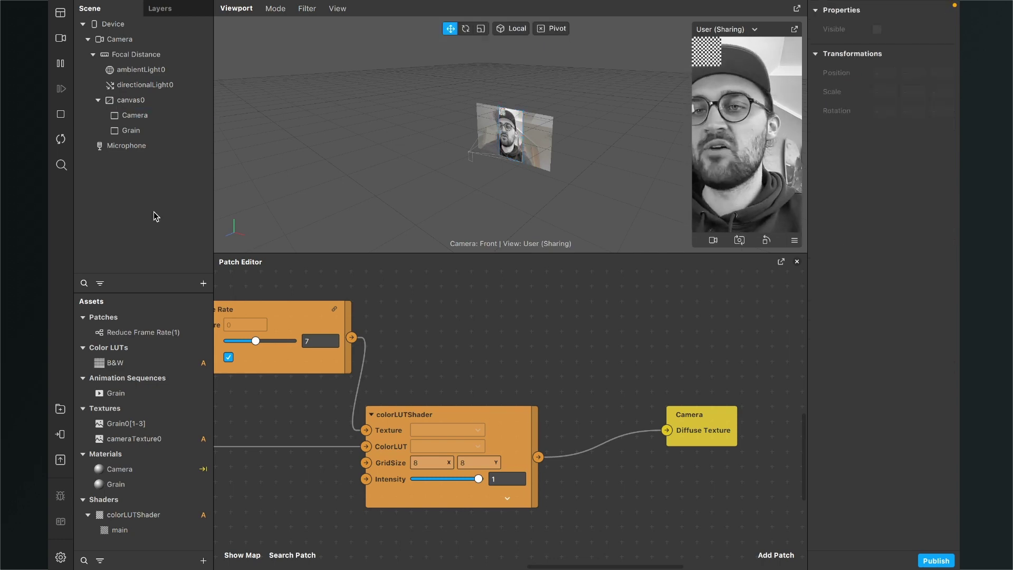
Make the Grain rectangle fill the canvas width and height and assign the Grain material to it
click(132, 132)
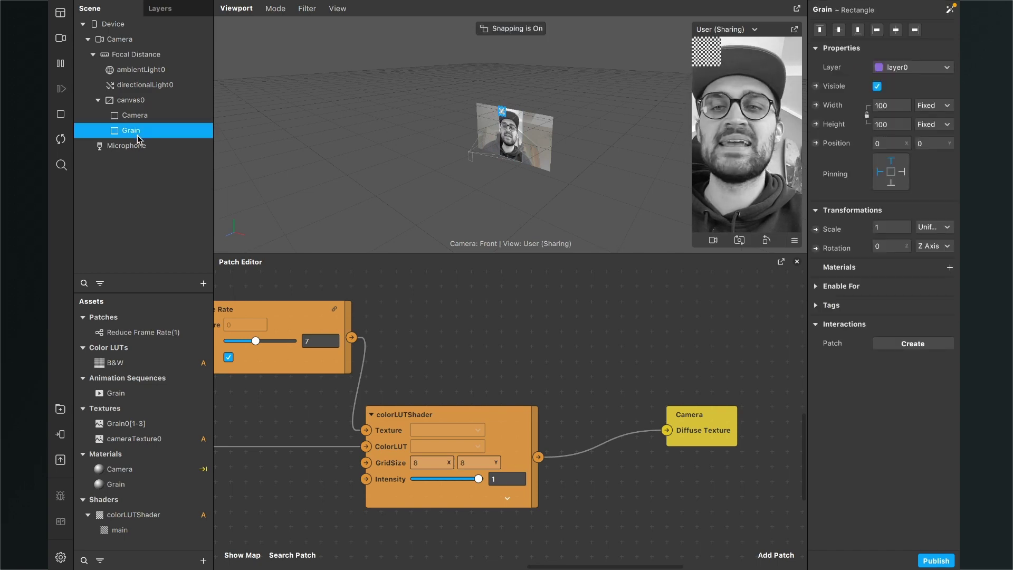
click(899, 106)
click(895, 125)
click(894, 125)
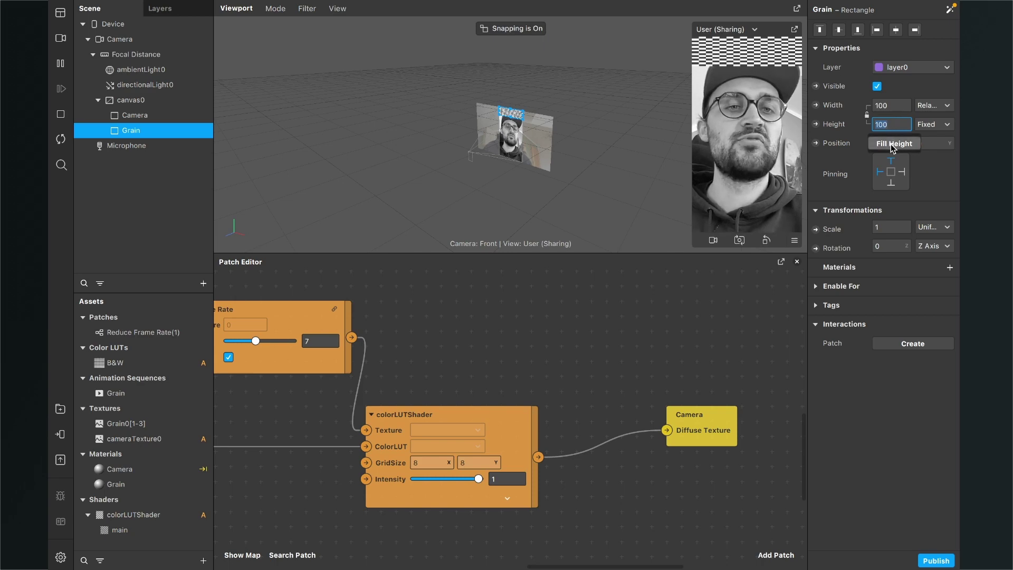
click(893, 145)
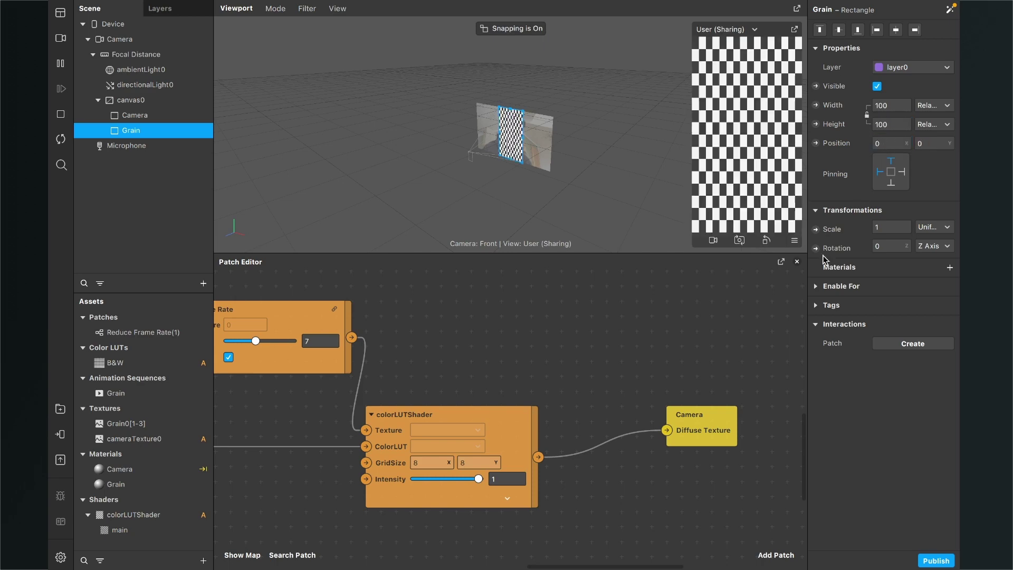
click(950, 267)
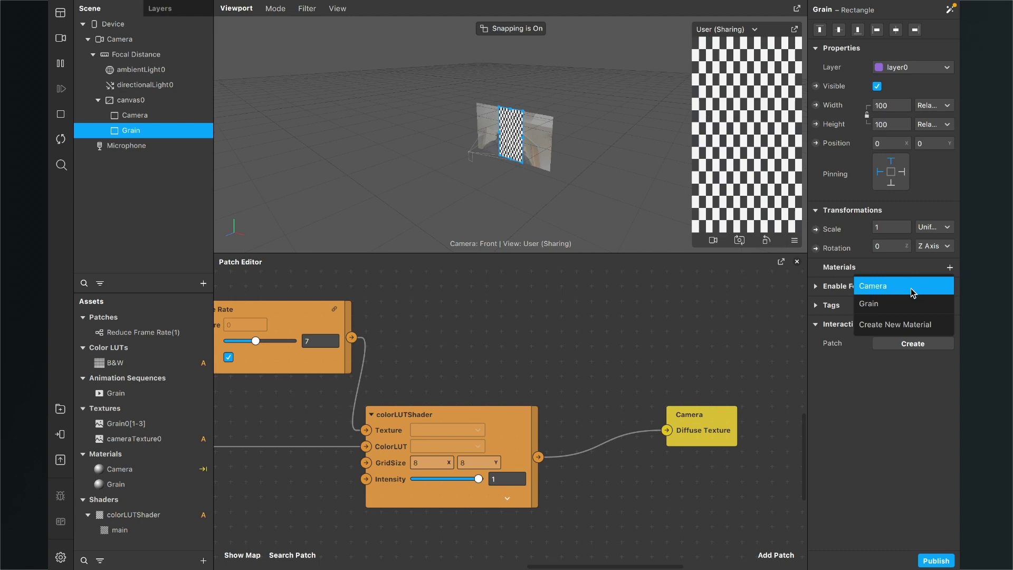
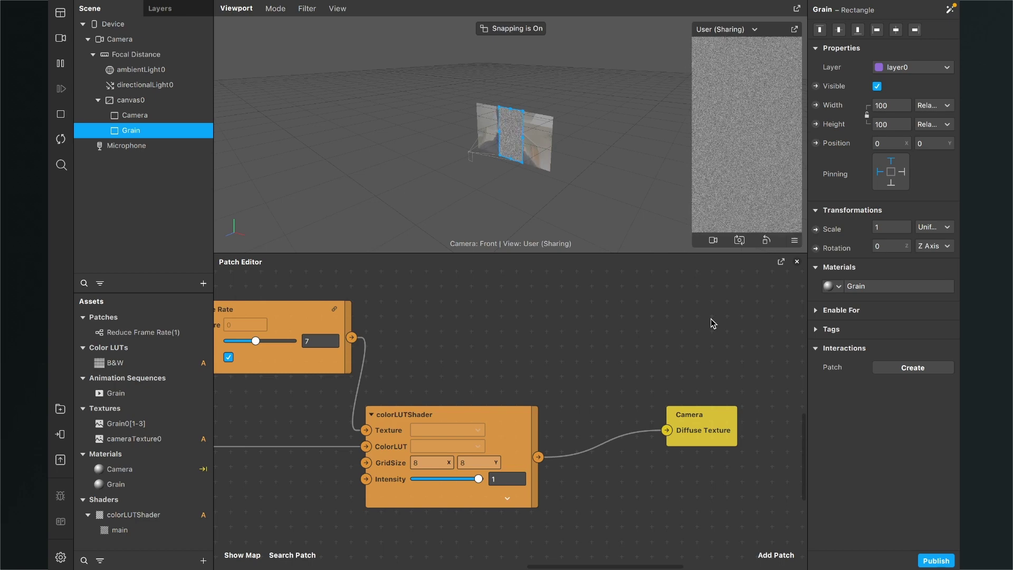
click(561, 339)
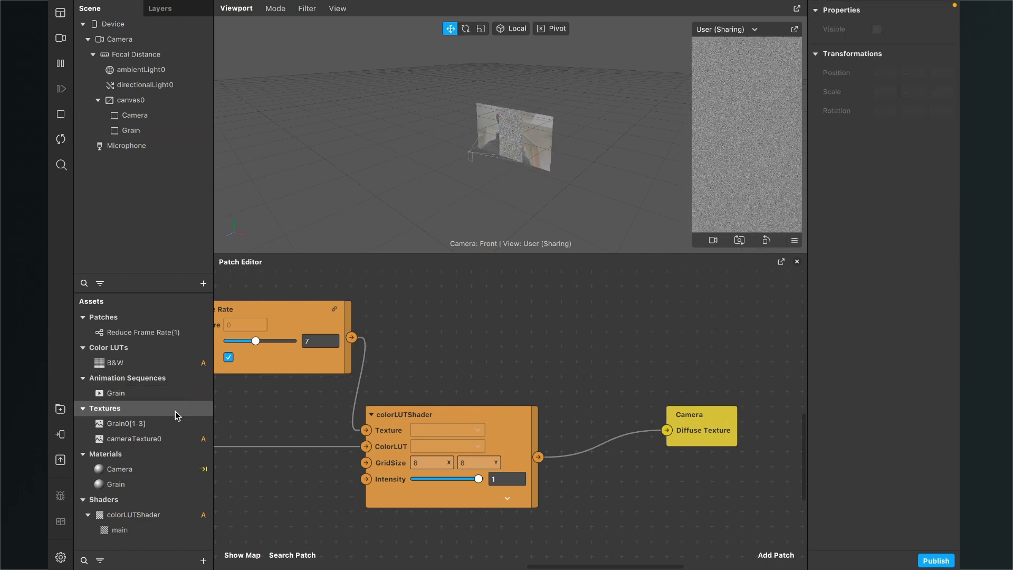
Try the Add, Multiply and Screen blend modes on the Grain material
click(141, 486)
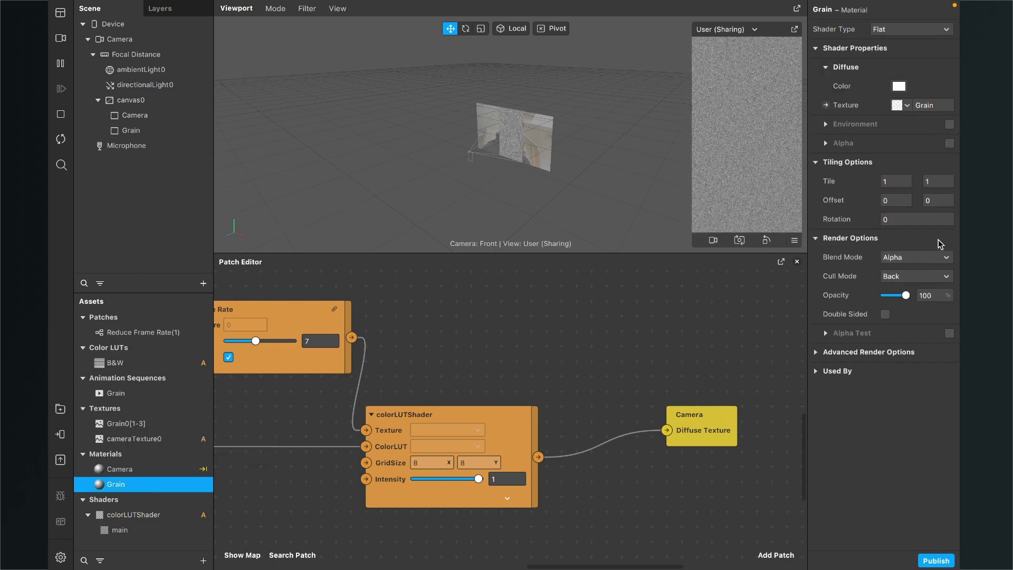
click(895, 257)
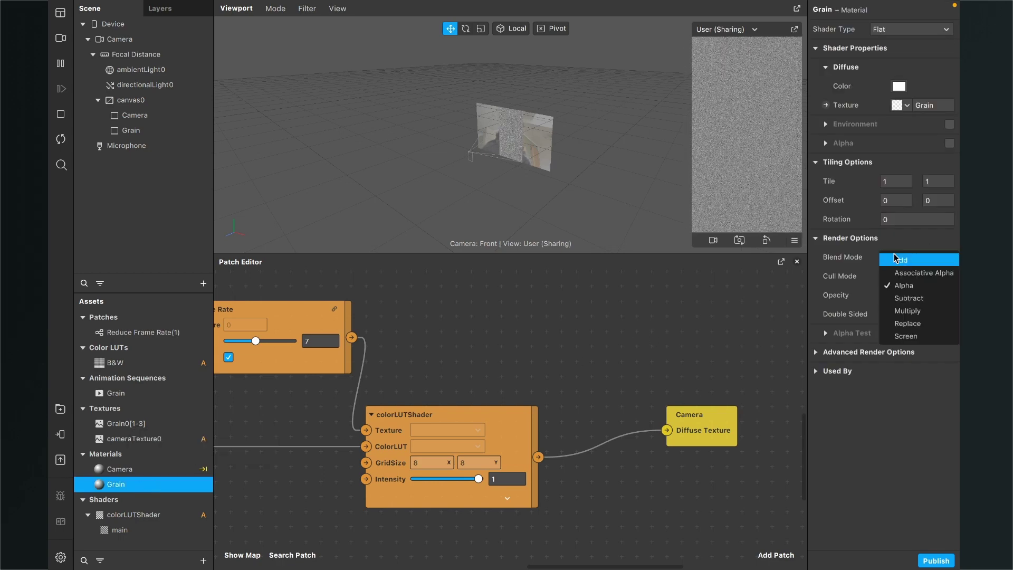
click(913, 260)
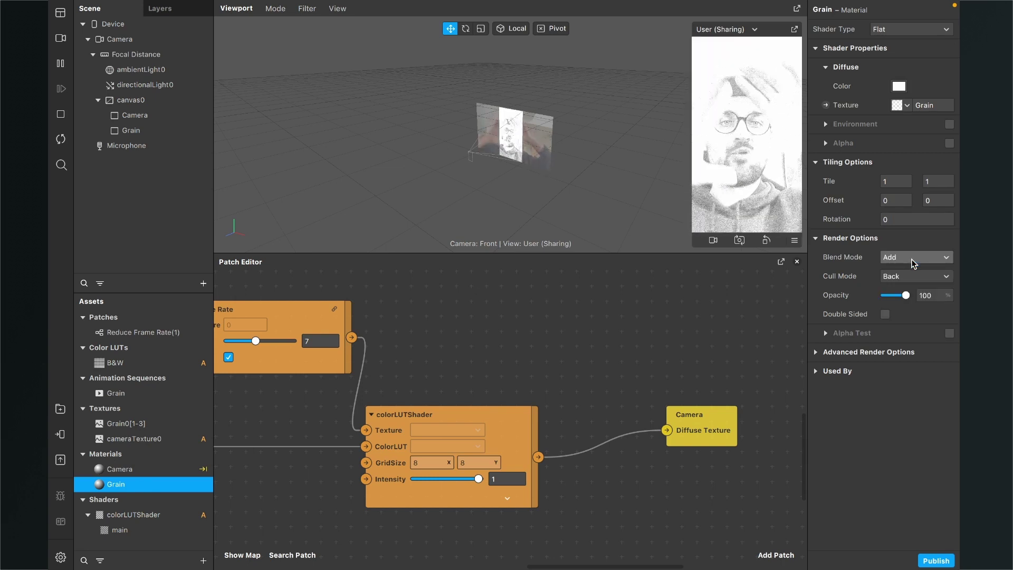
click(913, 259)
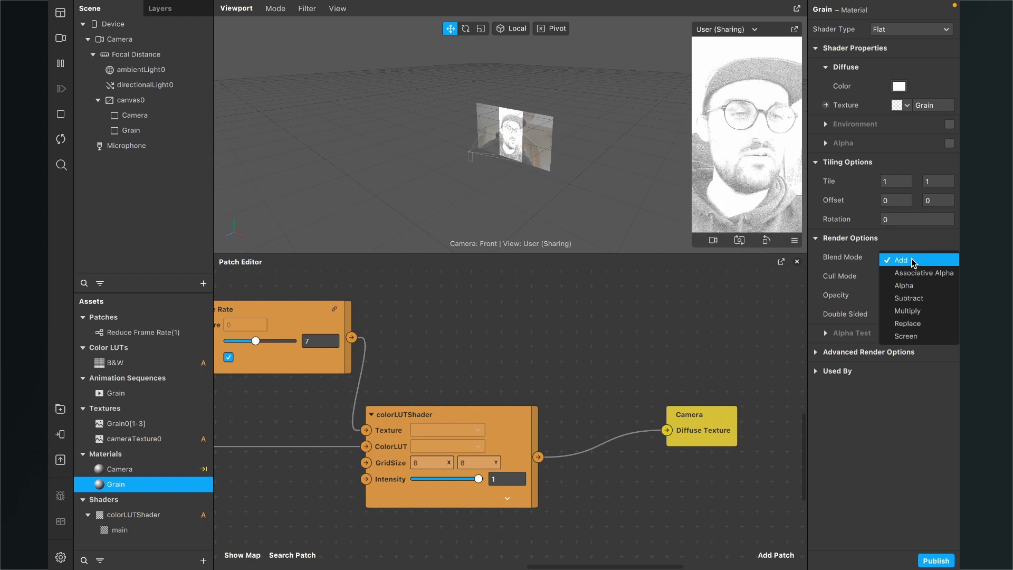
click(914, 312)
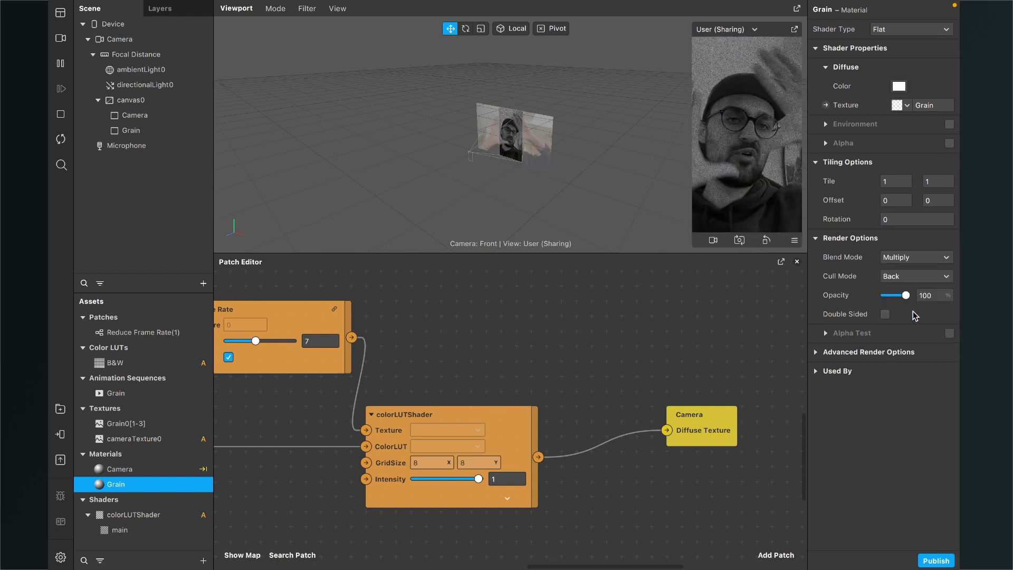
click(907, 262)
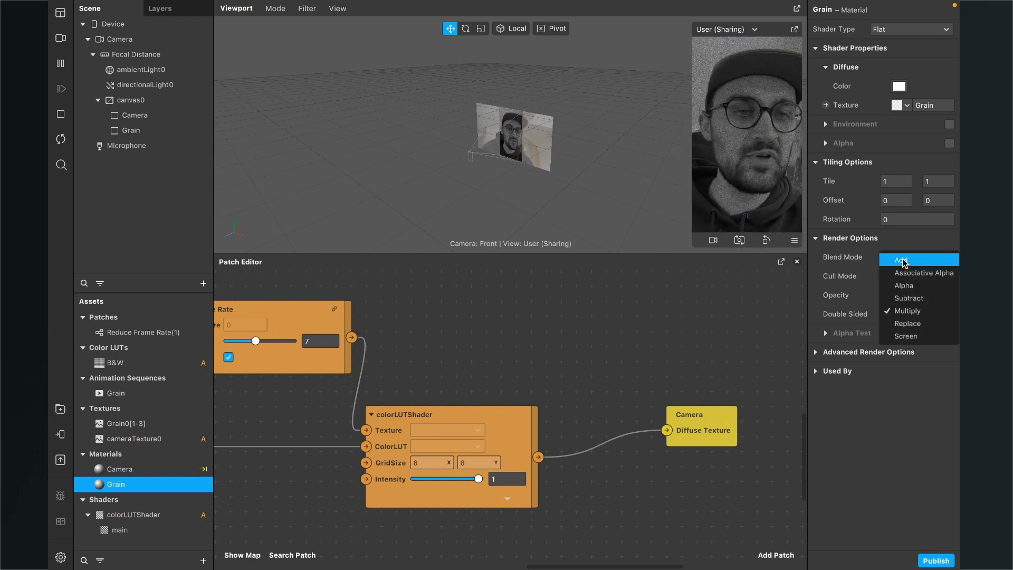
click(902, 260)
click(905, 262)
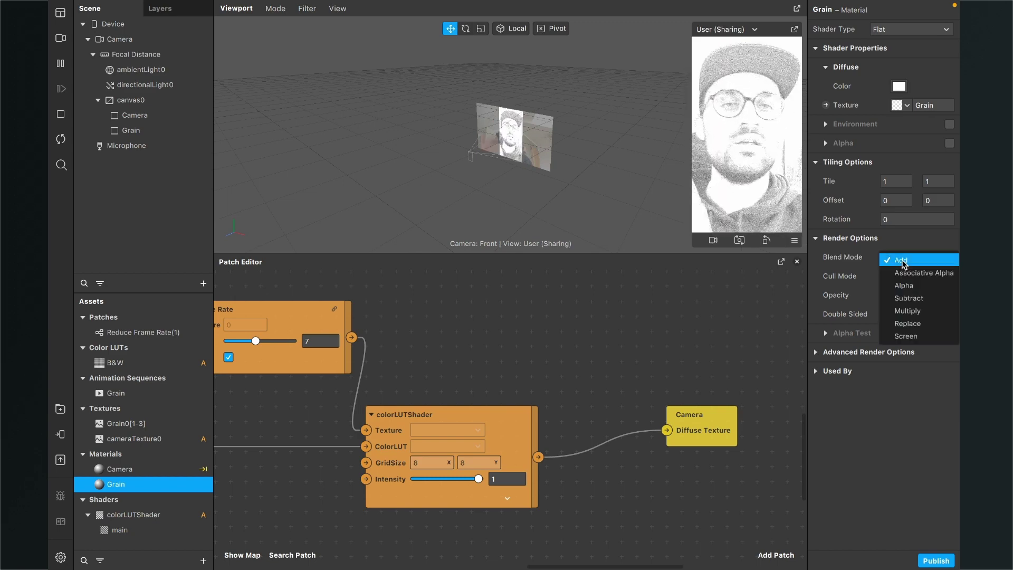
click(908, 335)
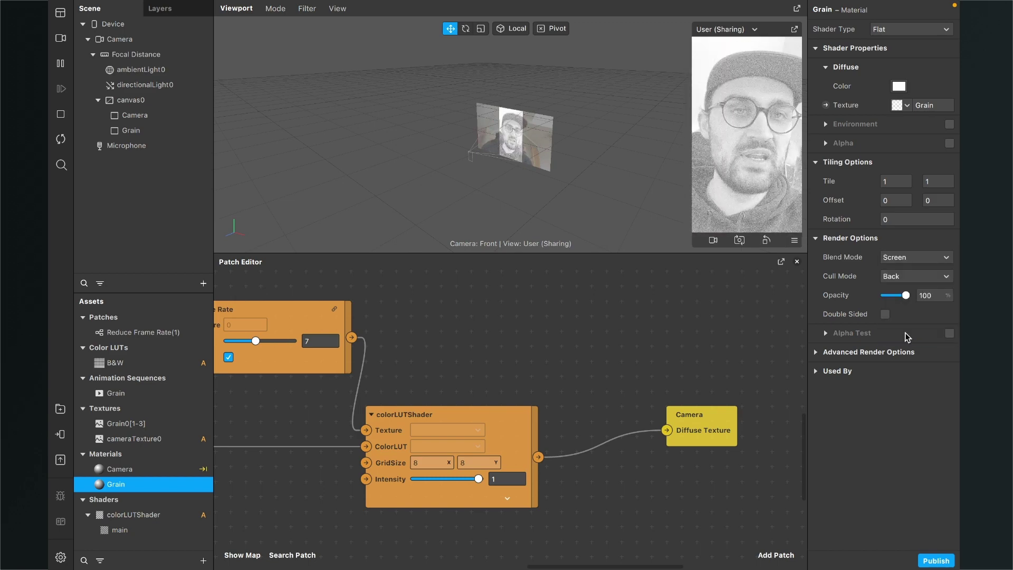
Set the Grain material's blend mode to Add and its opacity to 30%
click(907, 258)
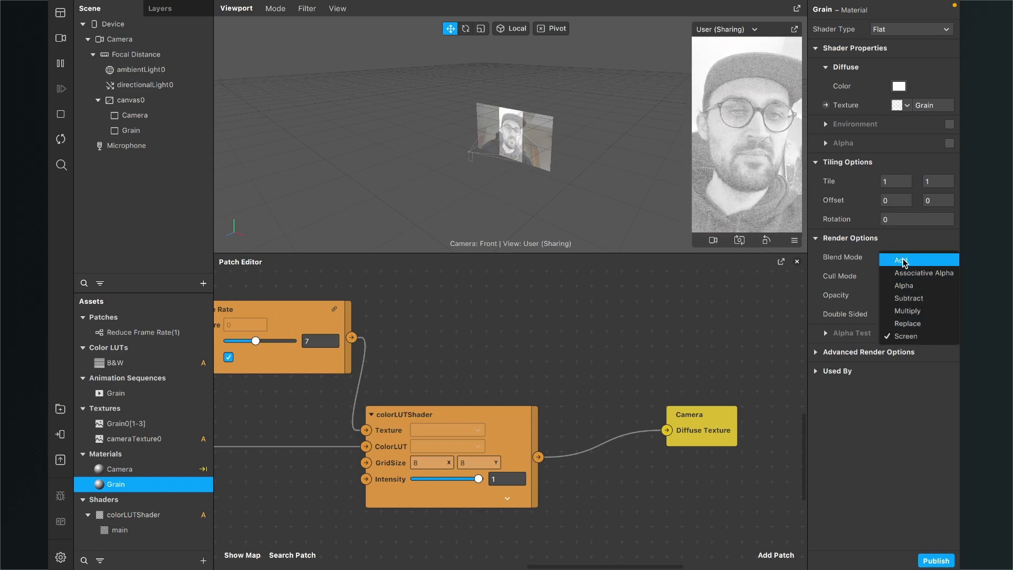
click(904, 259)
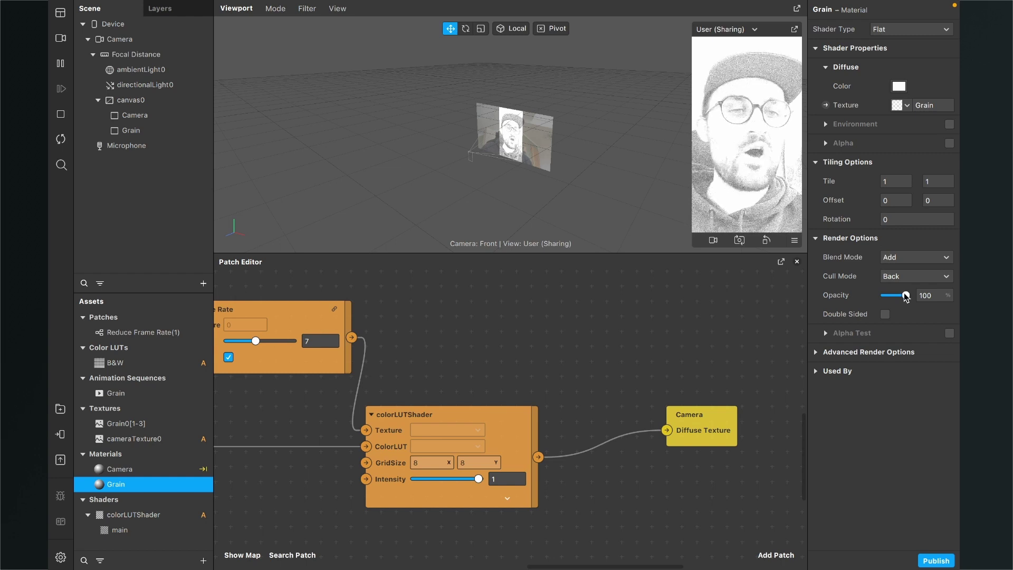
drag(906, 297, 893, 298)
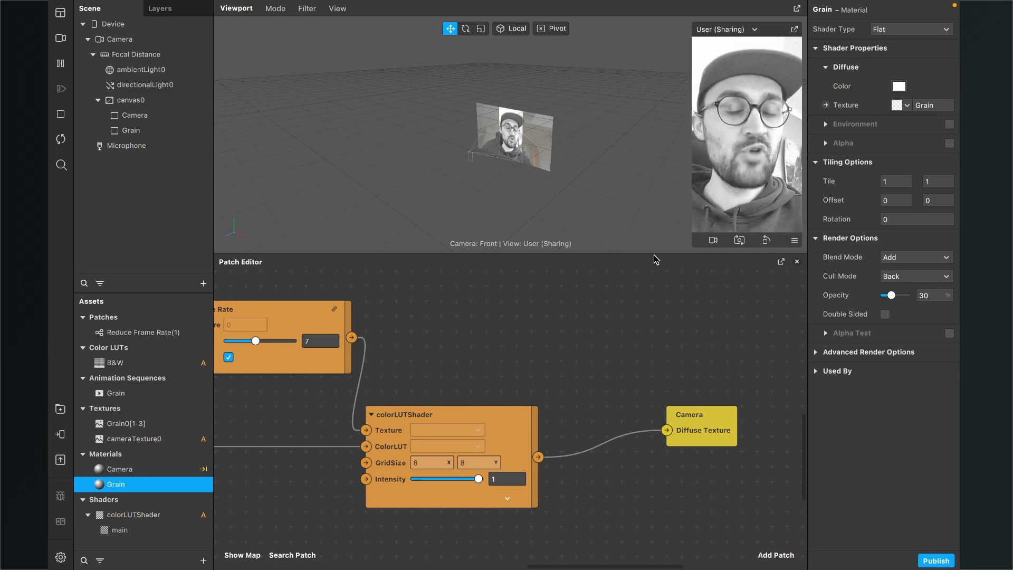
click(612, 332)
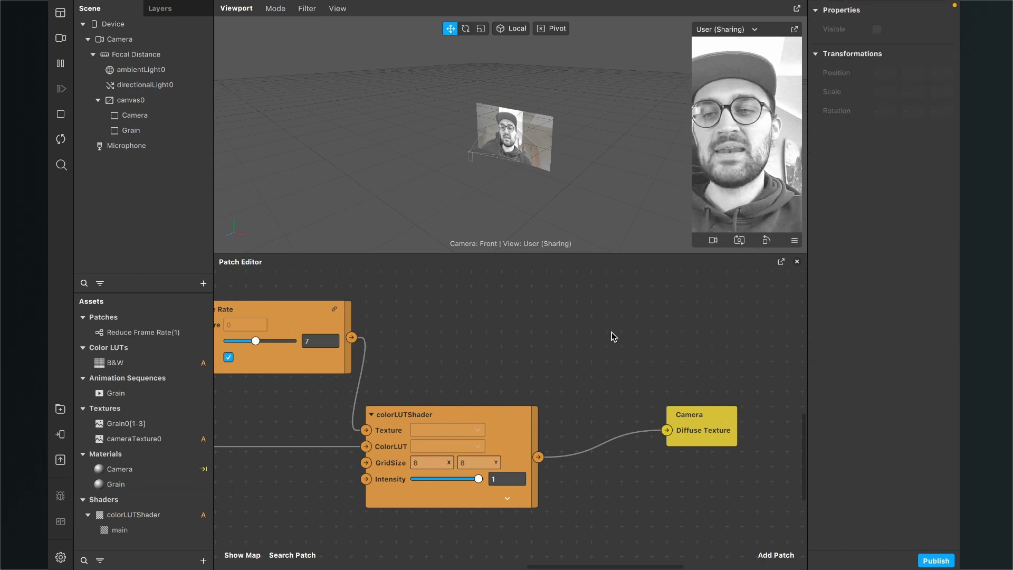
Set the Grain animation sequence's playback rate to 7 FPS
click(116, 393)
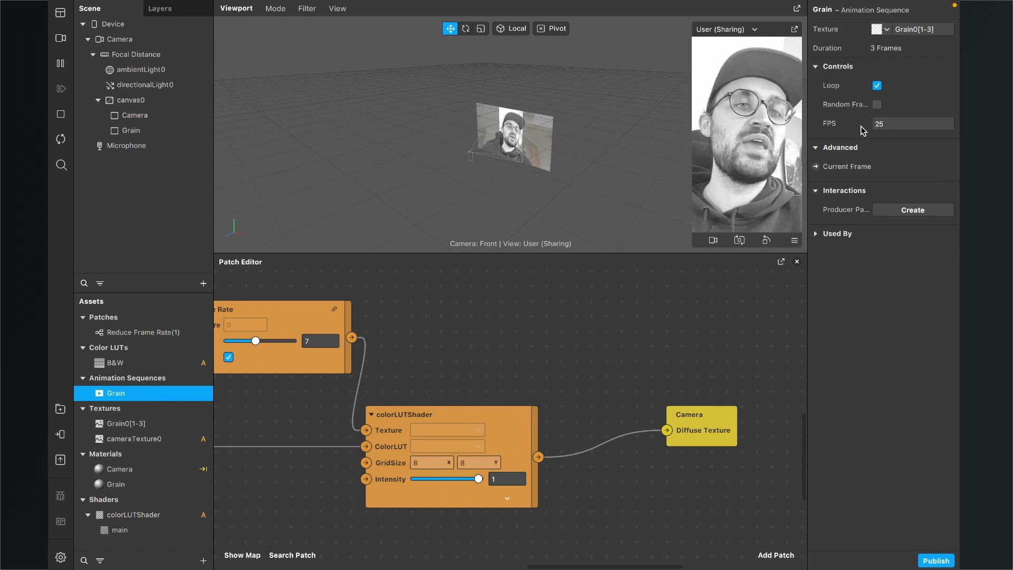
click(891, 127)
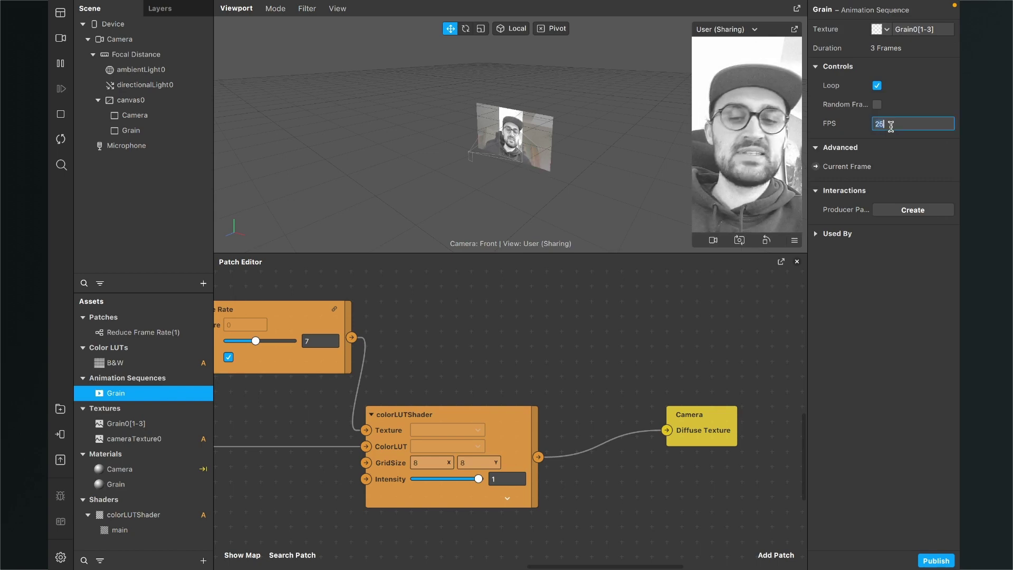
key(BackSpace)
text(7)
key(Return)
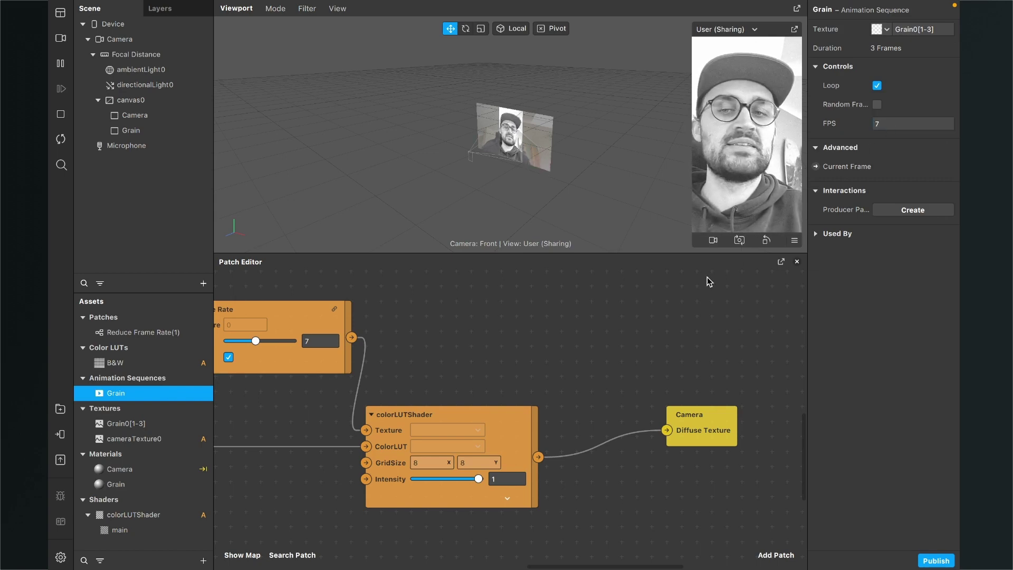
Move the Reduce Frame Rate patch slightly down and to the left, and set its FPS to 5
scroll(530, 359, left, 5)
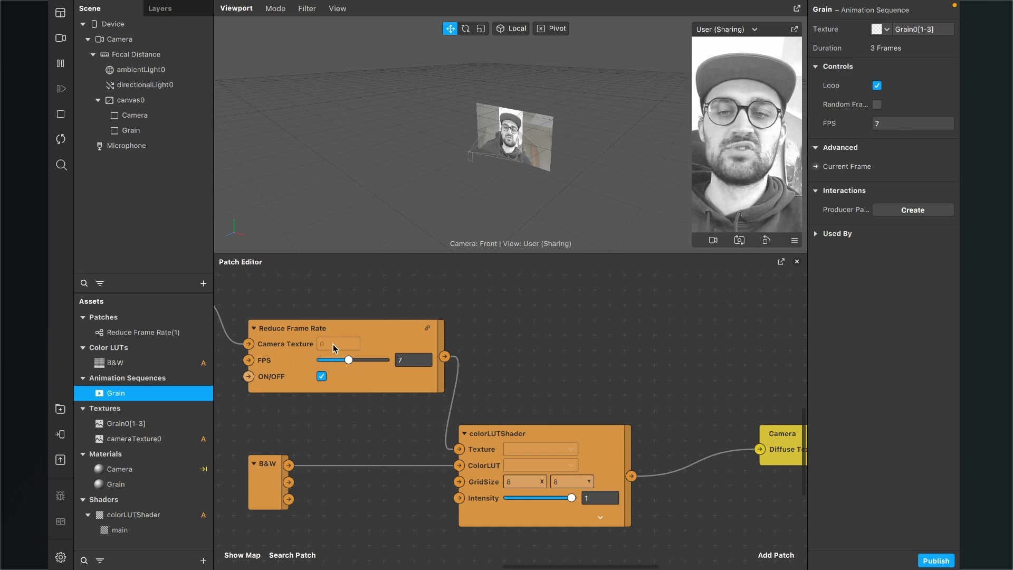
drag(372, 340, 357, 355)
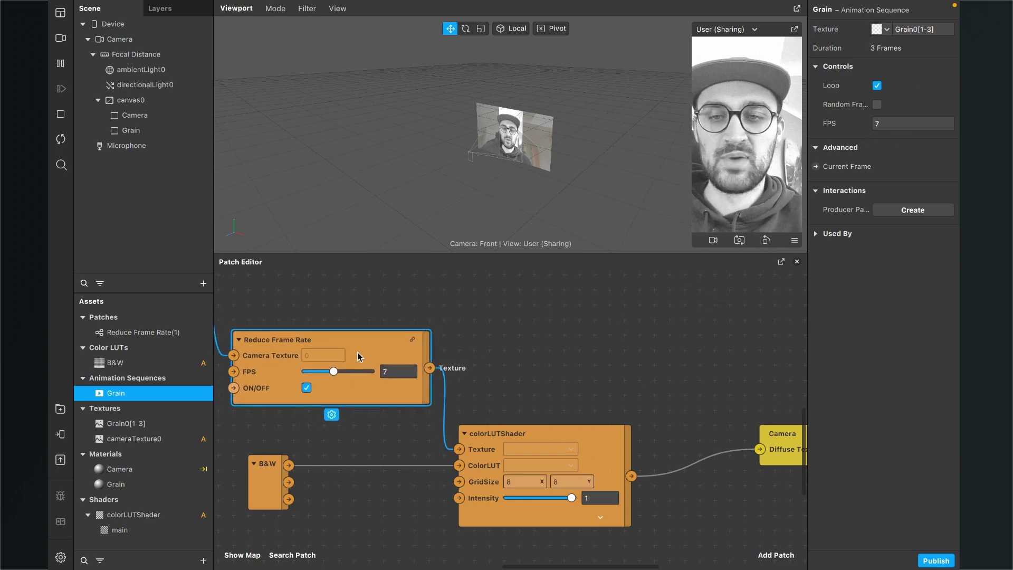
click(393, 375)
key(Return)
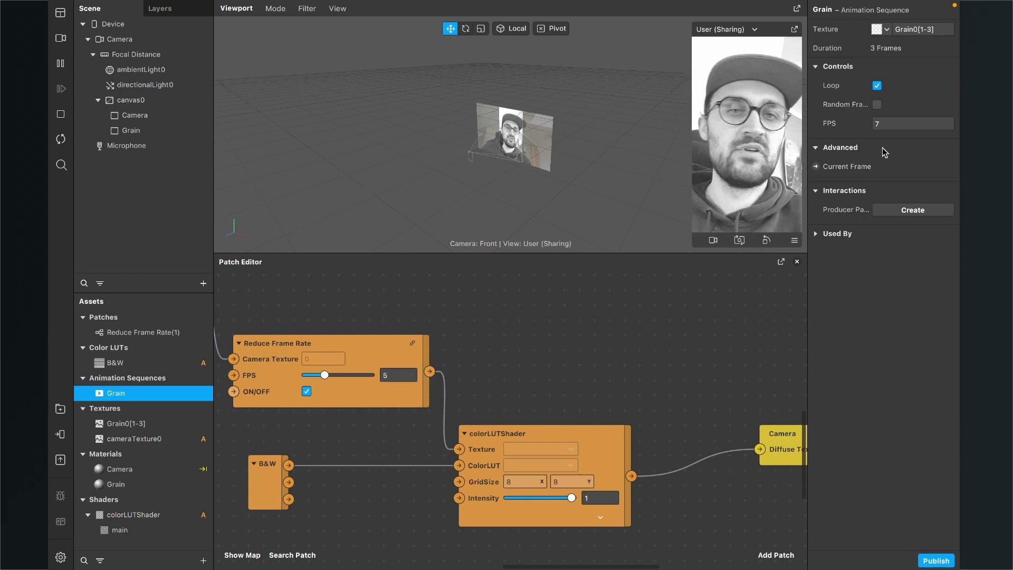
Set the Grain animation sequence's FPS to 5 to match the Reduce Frame Rate patch
click(919, 124)
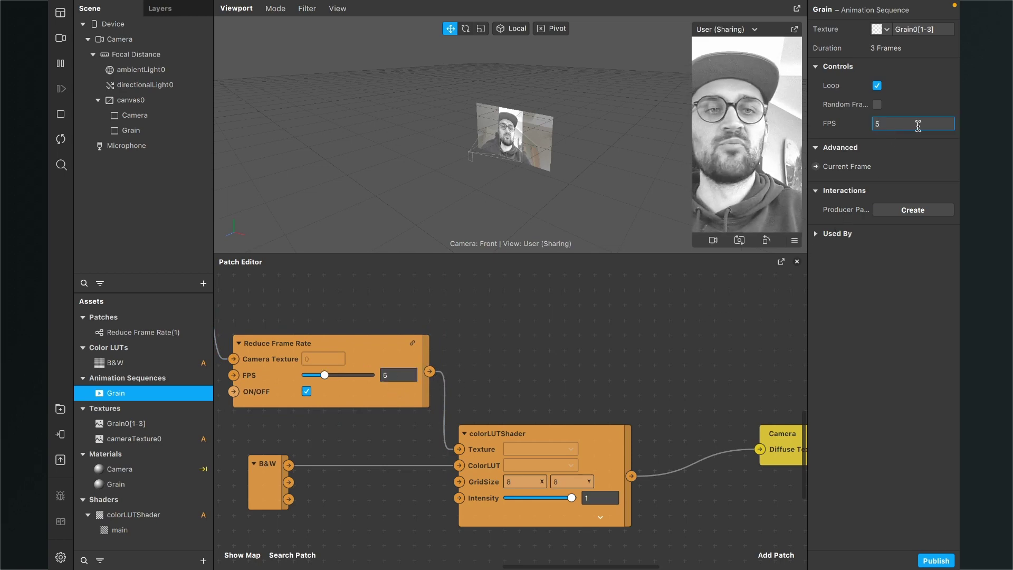
text(5)
key(Return)
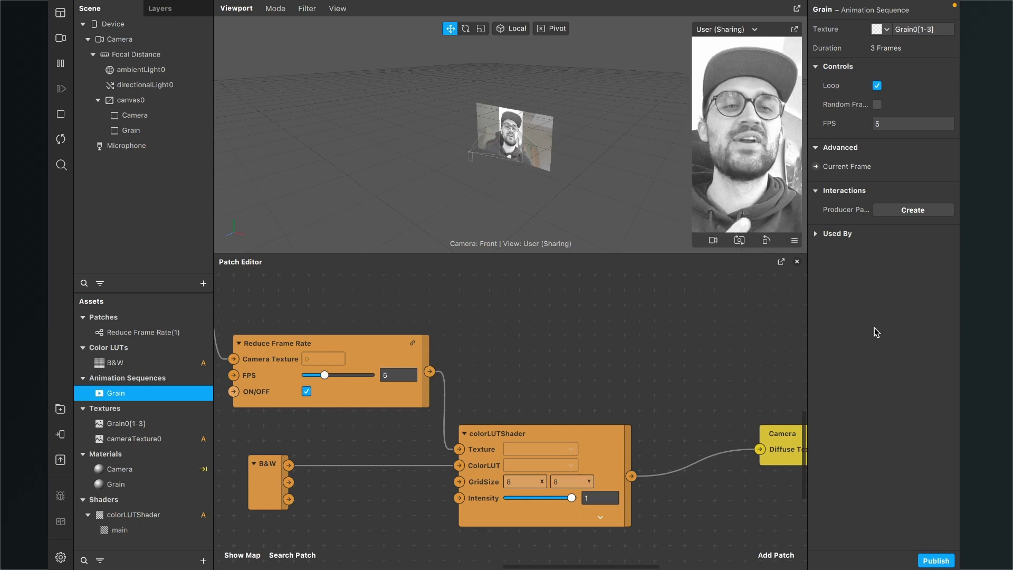
scroll(594, 360, down, 3)
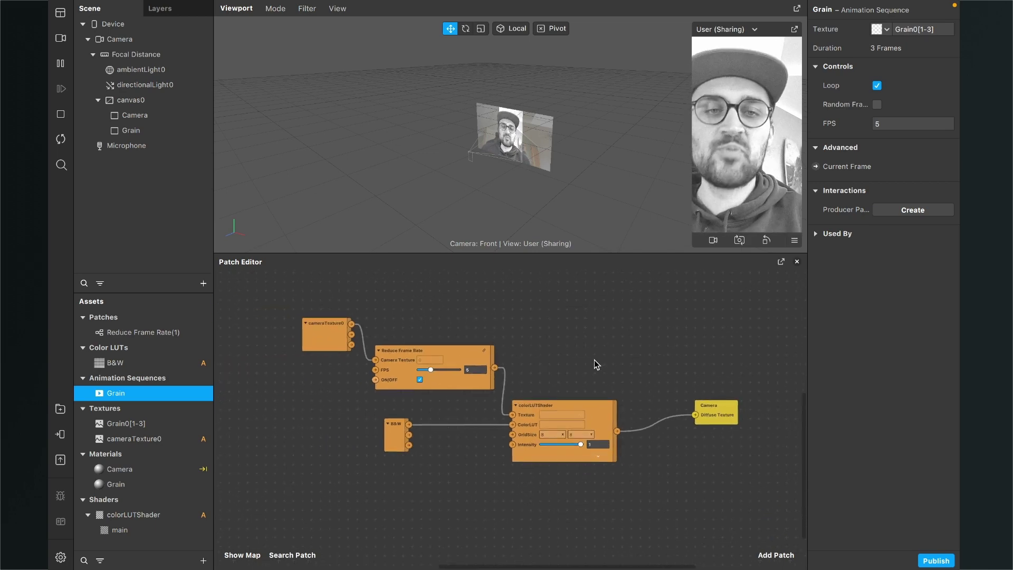